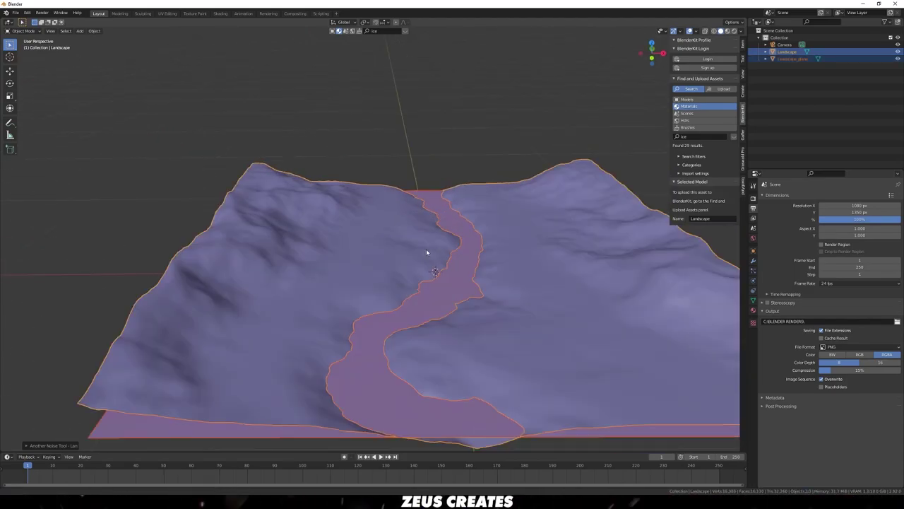
Scale the Grass Field up well past the river, checking the shot through the camera.
{"action": "mouse_move", "coordinate": [426, 252]}
{"action": "middle_mouse_down"}
{"action": "mouse_move", "coordinate": [378, 289]}
{"action": "mouse_move", "coordinate": [448, 289]}
{"action": "mouse_move", "coordinate": [438, 297]}
{"action": "mouse_move", "coordinate": [416, 277]}
{"action": "mouse_move", "coordinate": [425, 282]}
{"action": "mouse_move", "coordinate": [424, 224]}
{"action": "mouse_move", "coordinate": [410, 302]}
{"action": "middle_mouse_up"}
{"action": "key", "text": "ctrl+alt+KP_0"}
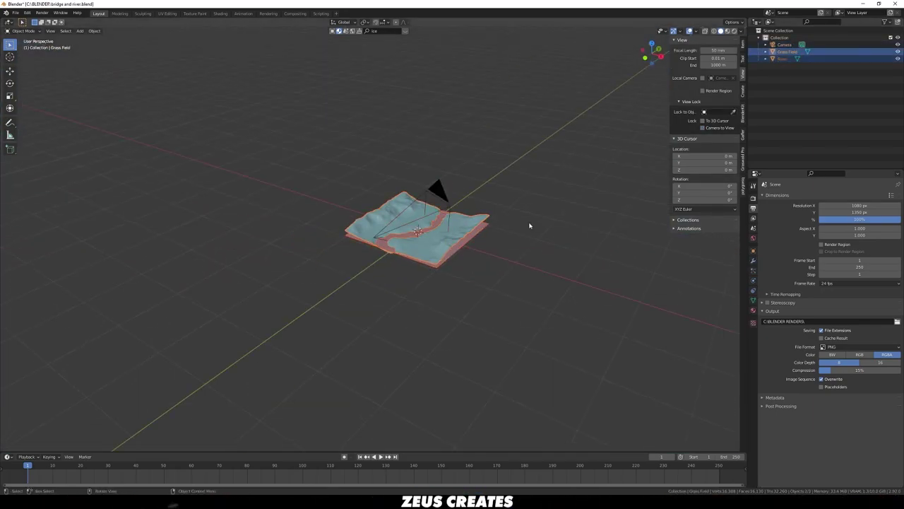
{"action": "key", "text": "s"}
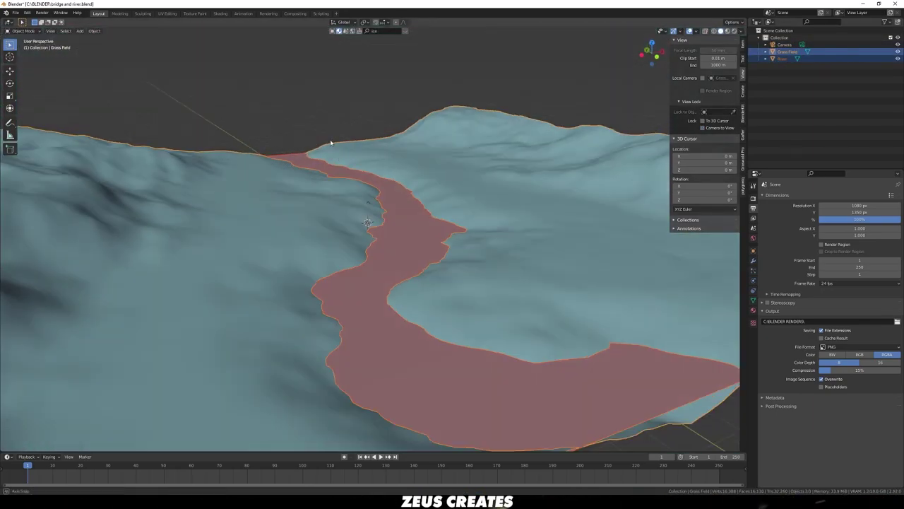
{"action": "left_click", "coordinate": [404, 215]}
{"action": "mouse_move", "coordinate": [405, 211]}
{"action": "middle_mouse_down"}
{"action": "mouse_move", "coordinate": [322, 165]}
{"action": "mouse_move", "coordinate": [265, 180]}
{"action": "mouse_move", "coordinate": [293, 264]}
{"action": "mouse_move", "coordinate": [458, 246]}
{"action": "middle_mouse_up"}
{"action": "scroll", "coordinate": [323, 165], "scroll_direction": "down", "scroll_amount": 5}
{"action": "scroll", "coordinate": [347, 186], "scroll_direction": "up", "scroll_amount": 5}
Save, then drag the Garden bamboo bridge from BlenderKit into the scene and adjust its height.
{"action": "key", "text": "ctrl+alt+KP_0"}
{"action": "key", "text": "ctrl+s"}
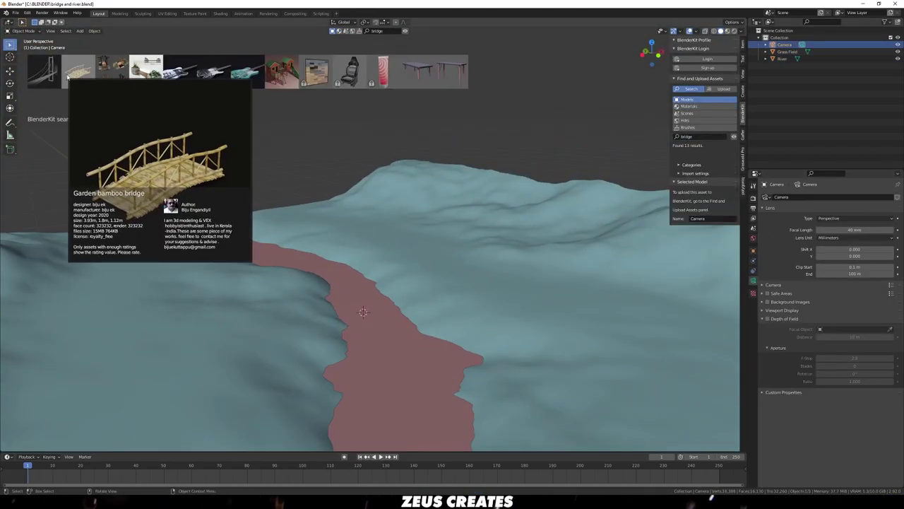
{"action": "left_click_drag", "start_coordinate": [78, 70], "coordinate": [356, 313]}
{"action": "scroll", "coordinate": [356, 313], "scroll_direction": "down", "scroll_amount": 5}
{"action": "key", "text": "g"}
{"action": "key", "text": "z"}
{"action": "right_click", "coordinate": [373, 204]}
Put the 3D cursor at the bridge, frame the view on it and save.
{"action": "middle_click_drag", "start_coordinate": [373, 204], "coordinate": [402, 361]}
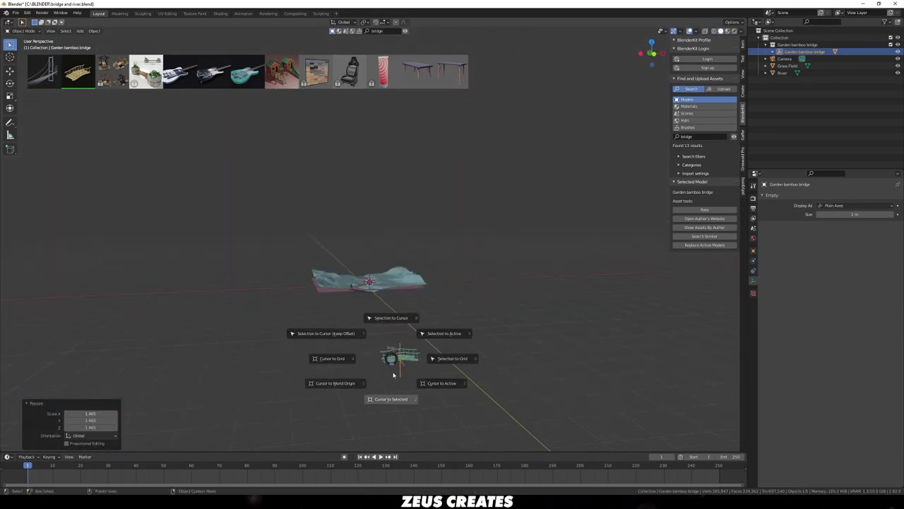
{"action": "left_click", "coordinate": [392, 395]}
{"action": "key", "text": "KP_Decimal"}
{"action": "mouse_move", "coordinate": [392, 396]}
{"action": "middle_mouse_down"}
{"action": "mouse_move", "coordinate": [417, 341]}
{"action": "mouse_move", "coordinate": [396, 348]}
{"action": "middle_mouse_up"}
{"action": "key", "text": "ctrl+s"}
Reposition the bridge part Cylinder.012 in Edit Mode and save the file.
{"action": "left_click", "coordinate": [396, 348]}
{"action": "key", "text": "Tab"}
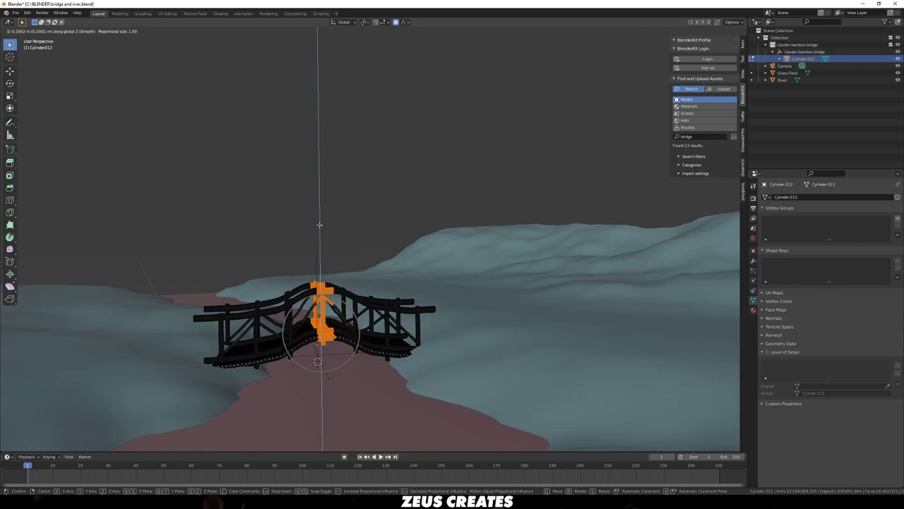
{"action": "right_click", "coordinate": [301, 254]}
{"action": "key", "text": "Tab"}
{"action": "mouse_move", "coordinate": [302, 255]}
{"action": "middle_mouse_down"}
{"action": "mouse_move", "coordinate": [339, 289]}
{"action": "mouse_move", "coordinate": [286, 292]}
{"action": "mouse_move", "coordinate": [340, 333]}
{"action": "middle_mouse_up"}
{"action": "key", "text": "ctrl+s"}
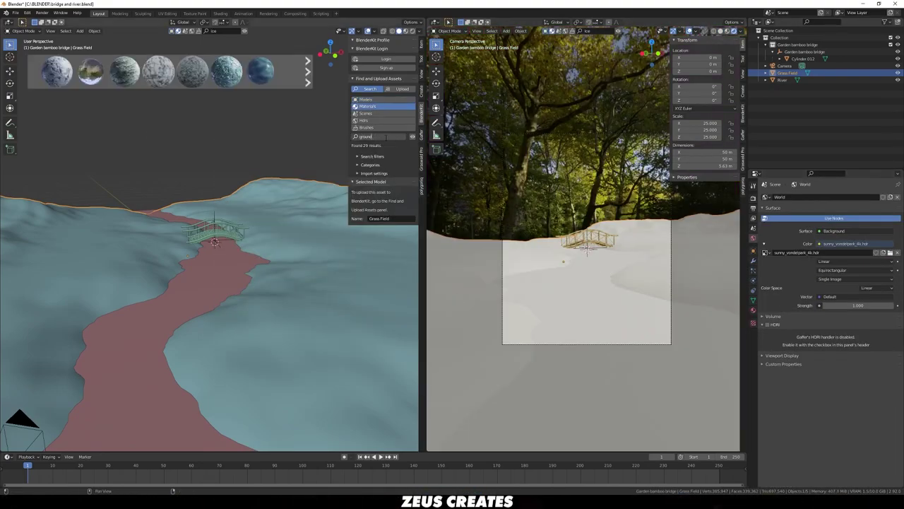
Apply the Ground forest 01 material to Grass Field and enlarge the bottom editor area.
{"action": "left_click_drag", "start_coordinate": [226, 70], "coordinate": [202, 240]}
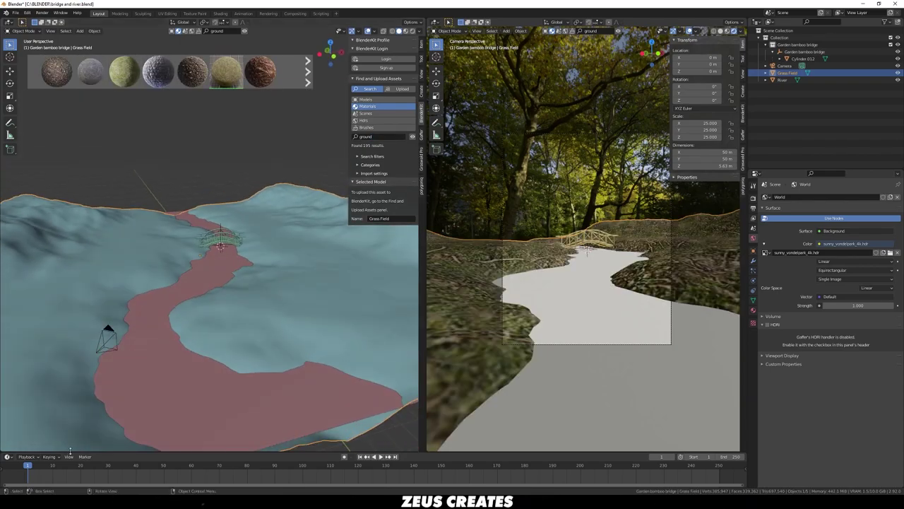
{"action": "left_click_drag", "start_coordinate": [70, 452], "coordinate": [70, 363]}
{"action": "left_click", "coordinate": [8, 367]}
{"action": "left_click", "coordinate": [32, 407]}
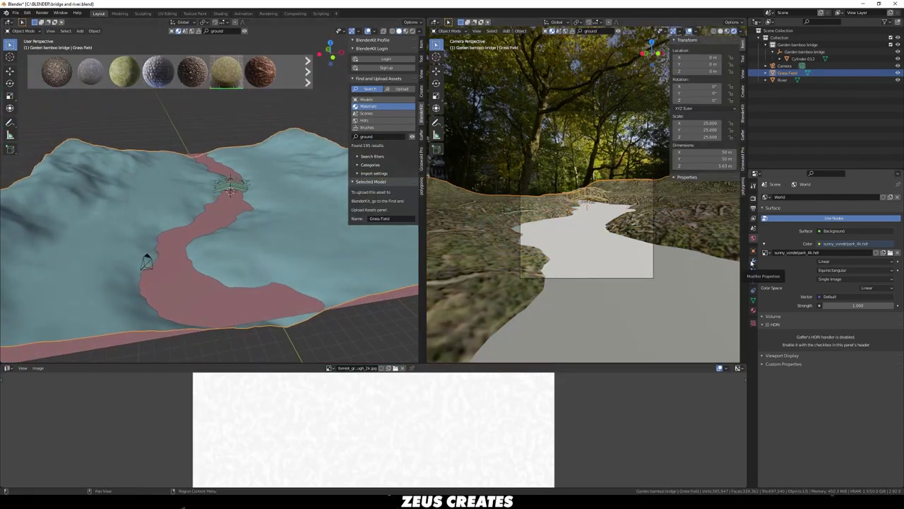
{"action": "left_click", "coordinate": [7, 367]}
{"action": "left_click", "coordinate": [42, 426]}
Show a UV Editor below and Smart UV Project the whole Grass Field mesh.
{"action": "left_click", "coordinate": [7, 368]}
{"action": "left_click", "coordinate": [39, 414]}
{"action": "key", "text": "Tab"}
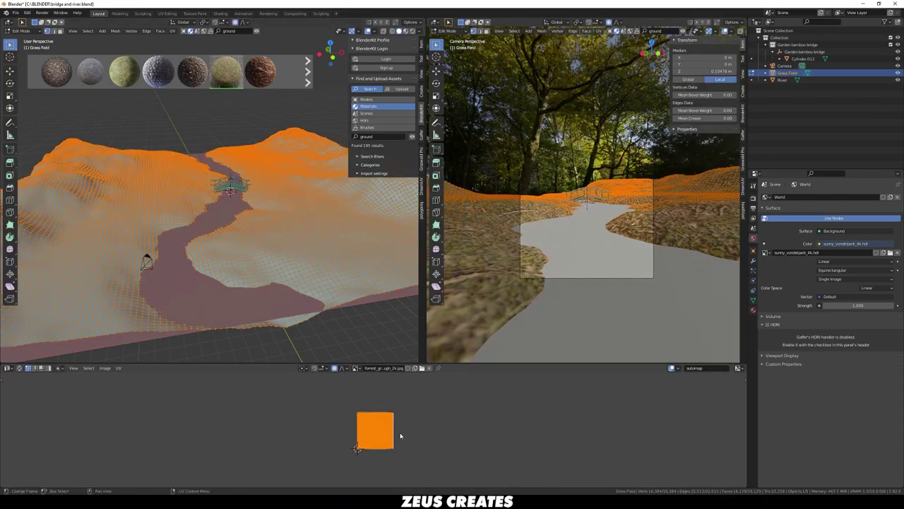
{"action": "key", "text": "u"}
{"action": "left_click", "coordinate": [286, 289]}
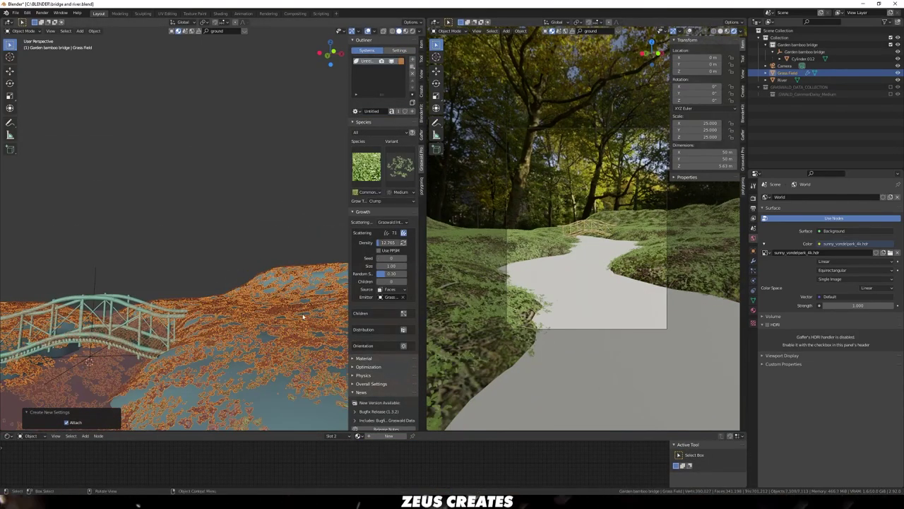
Make the grass smaller, enable Camera Culling and set the camera clip end to 10000 m.
{"action": "left_click_drag", "start_coordinate": [390, 265], "coordinate": [384, 266]}
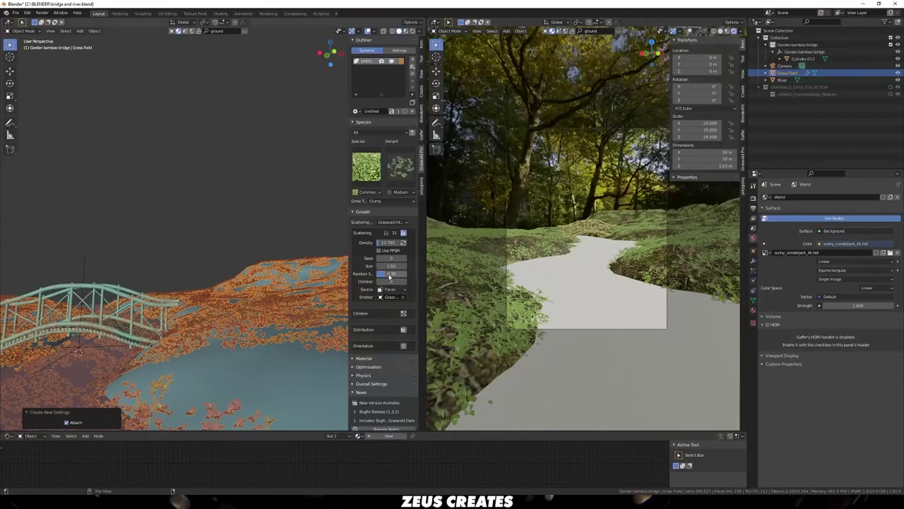
{"action": "scroll", "coordinate": [368, 349], "scroll_direction": "down", "scroll_amount": 1}
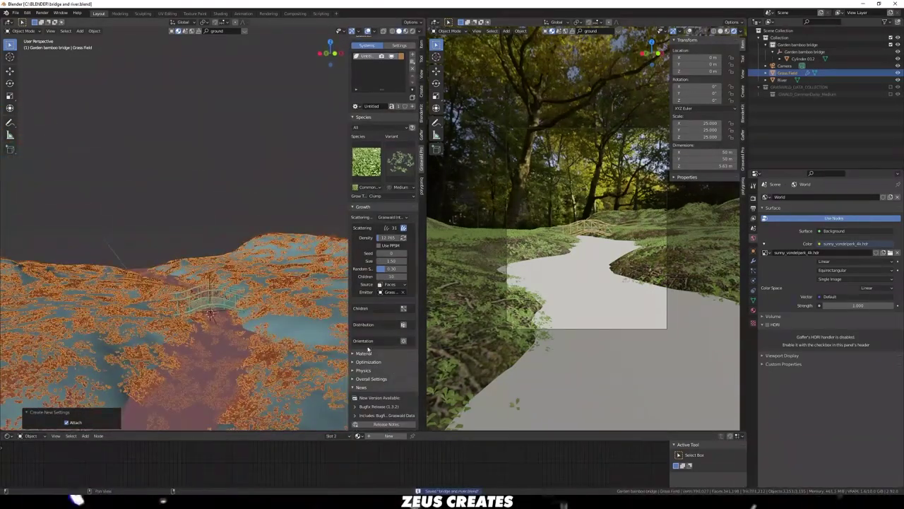
{"action": "left_click", "coordinate": [389, 352]}
{"action": "left_click", "coordinate": [809, 80]}
{"action": "type", "text": "10000"}
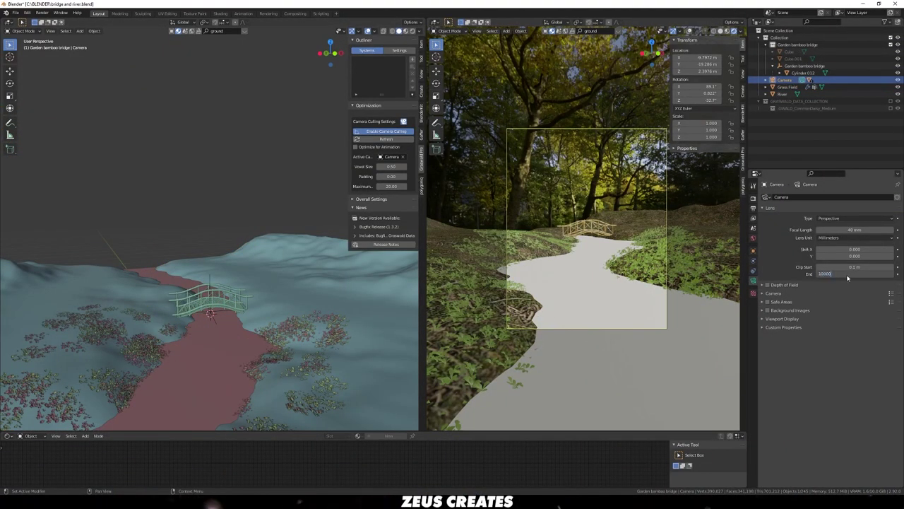
{"action": "key", "text": "Return"}
Raise the culling maximum distance, save, and reopen Grass Field's scatter settings list.
{"action": "middle_click_drag", "start_coordinate": [212, 311], "coordinate": [376, 189]}
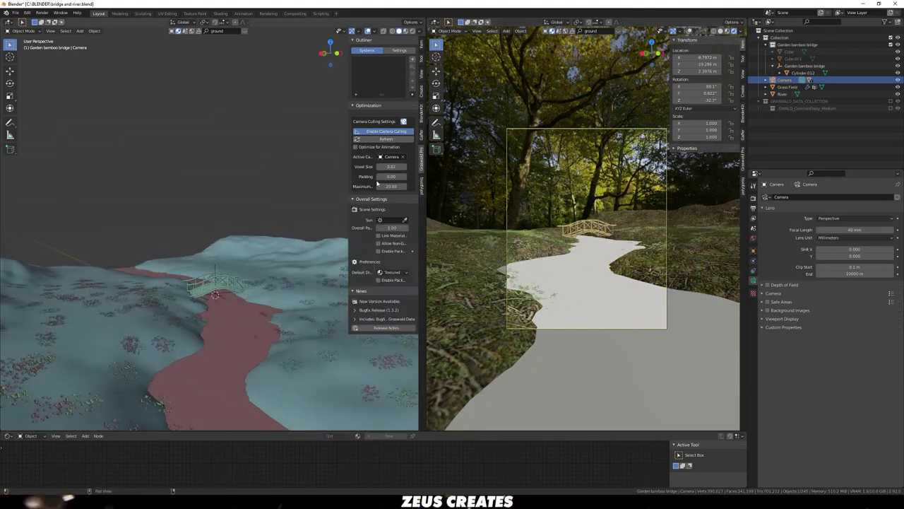
{"action": "mouse_move", "coordinate": [389, 186]}
{"action": "middle_mouse_down"}
{"action": "mouse_move", "coordinate": [388, 176]}
{"action": "mouse_move", "coordinate": [388, 186]}
{"action": "middle_mouse_up"}
{"action": "middle_click_drag", "start_coordinate": [175, 235], "coordinate": [405, 63]}
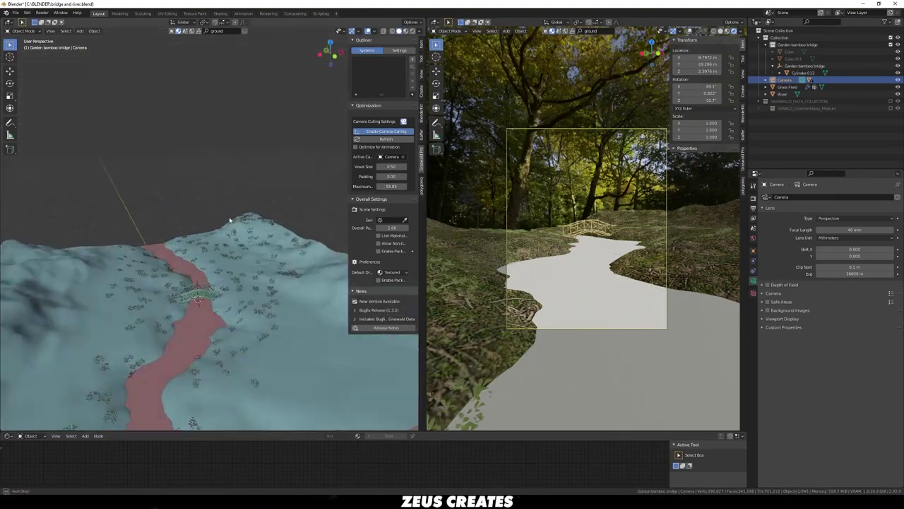
{"action": "key", "text": "ctrl+s"}
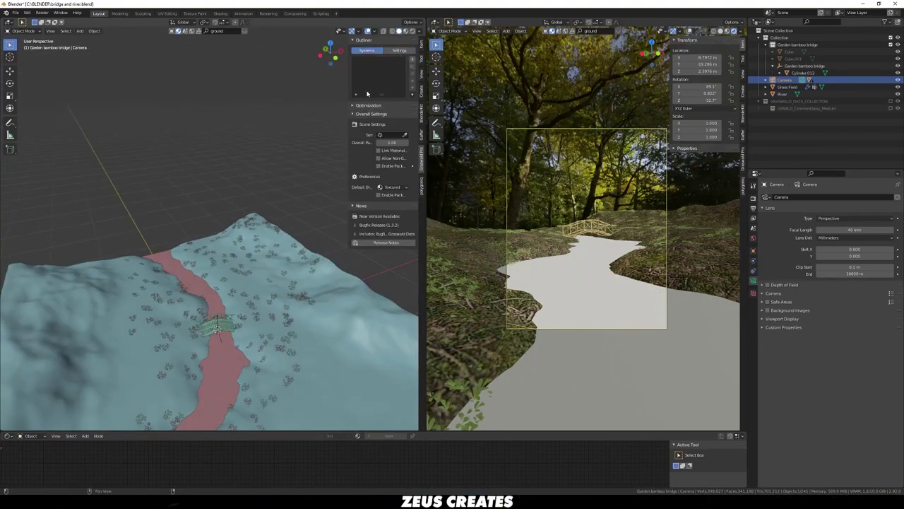
{"action": "middle_click_drag", "start_coordinate": [238, 205], "coordinate": [340, 127]}
{"action": "left_click", "coordinate": [399, 50]}
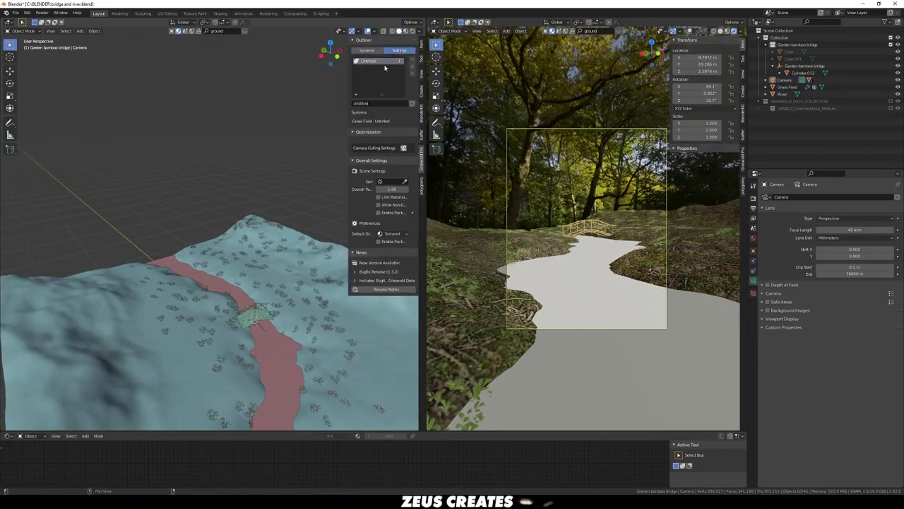
{"action": "left_click", "coordinate": [782, 87]}
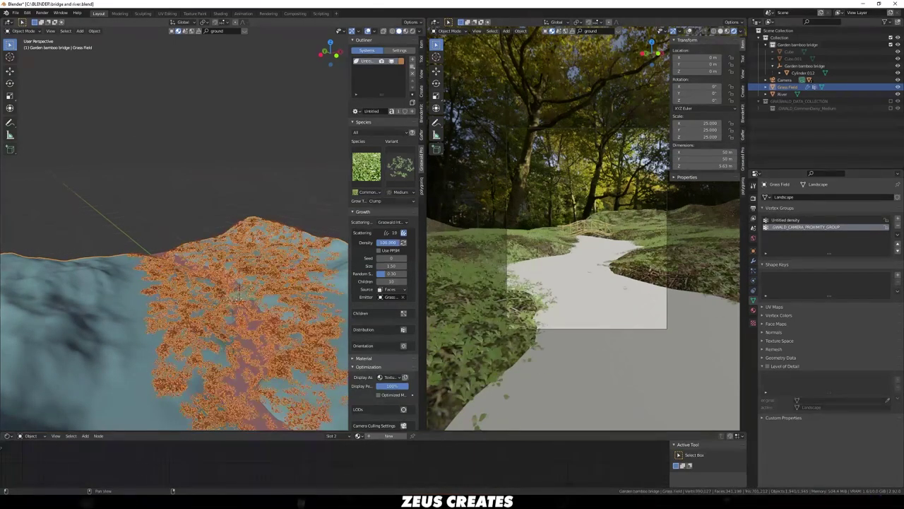
Add a new Curly Dock scatter layer on the Grass Field and save.
{"action": "left_click", "coordinate": [413, 62]}
{"action": "left_click", "coordinate": [365, 166]}
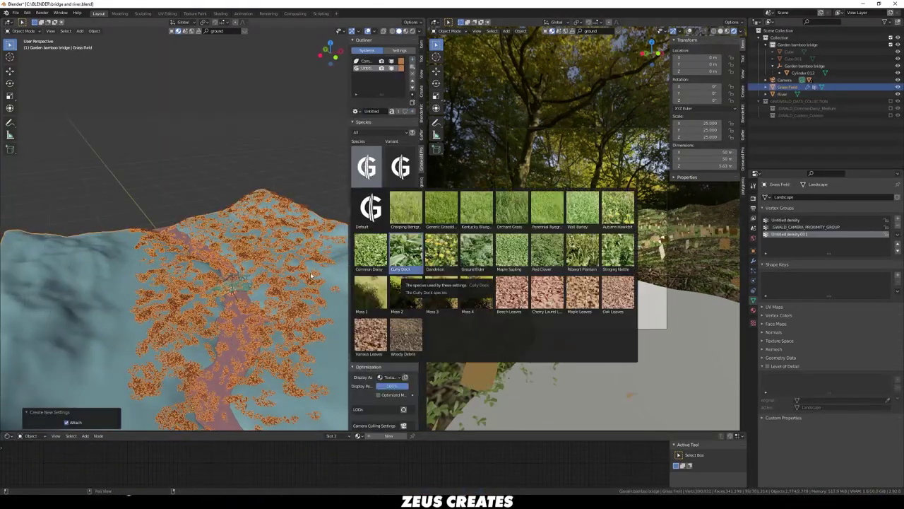
{"action": "left_click", "coordinate": [392, 205]}
{"action": "mouse_move", "coordinate": [283, 297]}
{"action": "middle_mouse_down"}
{"action": "mouse_move", "coordinate": [236, 353]}
{"action": "mouse_move", "coordinate": [274, 317]}
{"action": "middle_mouse_up"}
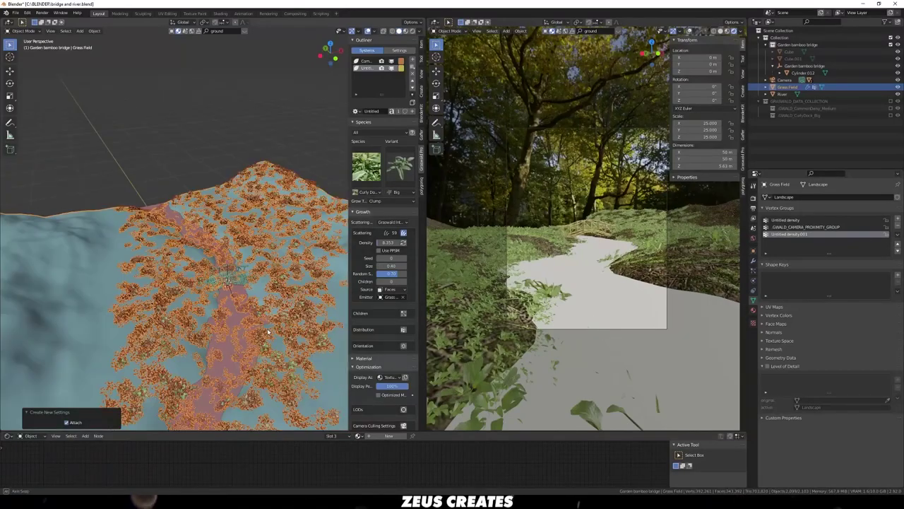
{"action": "key", "text": "ctrl+s"}
Add an Autumn Hawkbit scatter layer with the Flower variant to the Grass Field.
{"action": "left_click", "coordinate": [579, 210]}
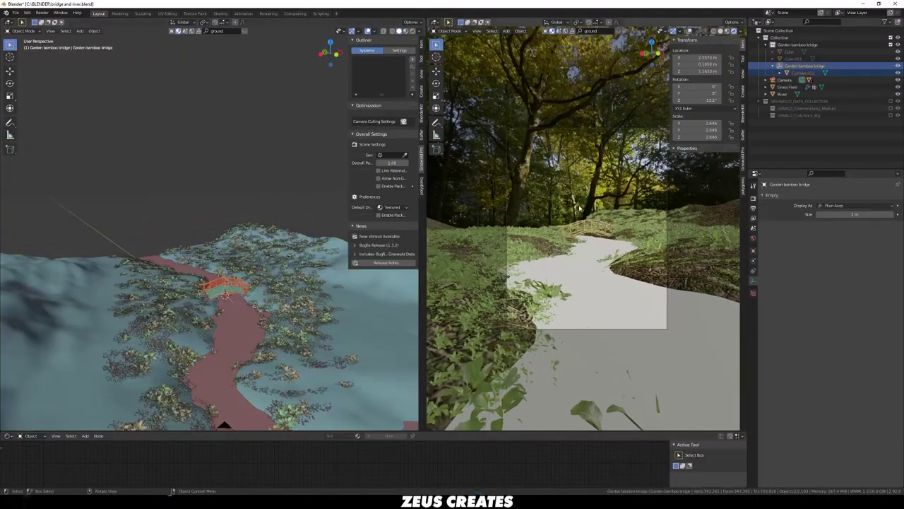
{"action": "left_click", "coordinate": [299, 229]}
{"action": "left_click", "coordinate": [367, 167]}
{"action": "left_click", "coordinate": [477, 248]}
{"action": "left_click", "coordinate": [366, 167]}
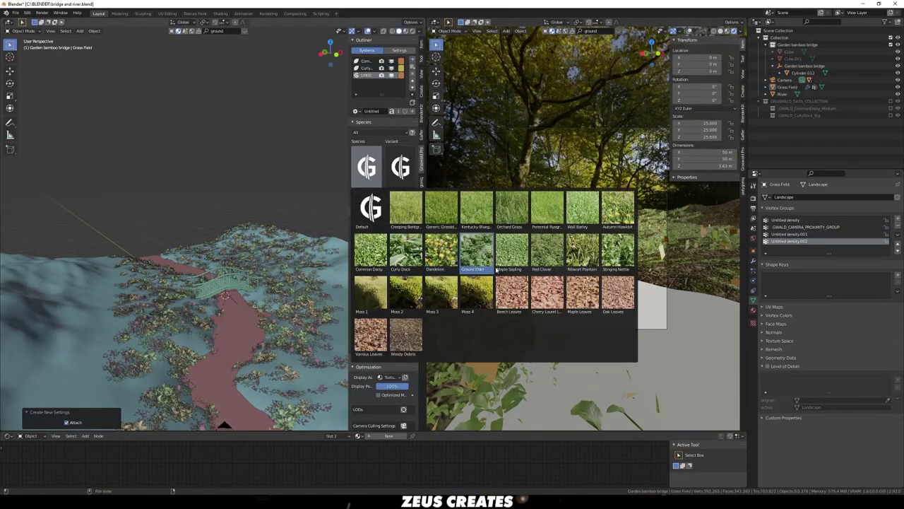
{"action": "left_click", "coordinate": [618, 212]}
{"action": "left_click", "coordinate": [400, 167]}
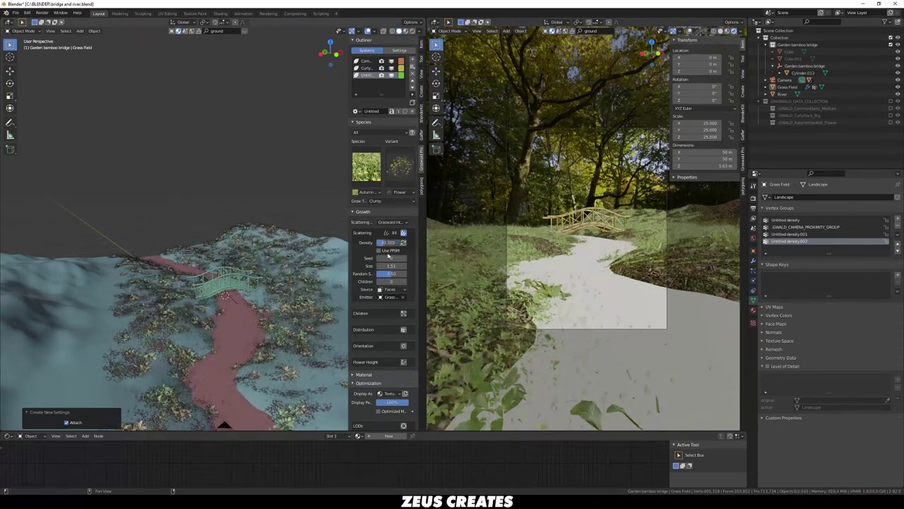
{"action": "scroll", "coordinate": [384, 345], "scroll_direction": "down", "scroll_amount": 3}
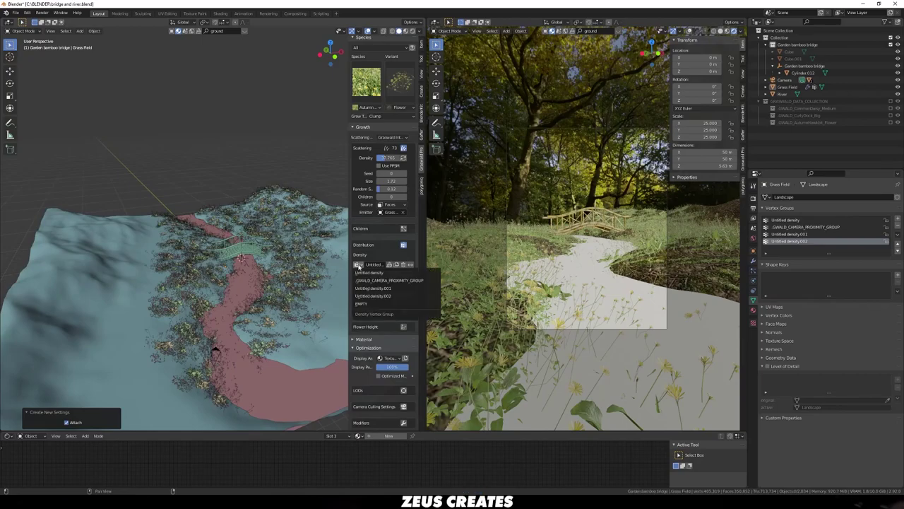
{"action": "left_click", "coordinate": [357, 264]}
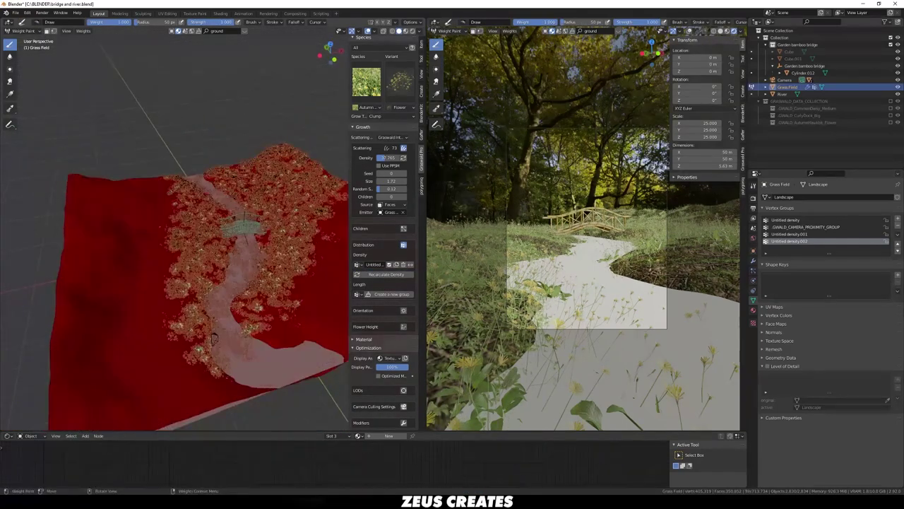
Use a new painted vertex group as the Autumn Hawkbit density and enable its camera culling.
{"action": "left_click", "coordinate": [357, 265]}
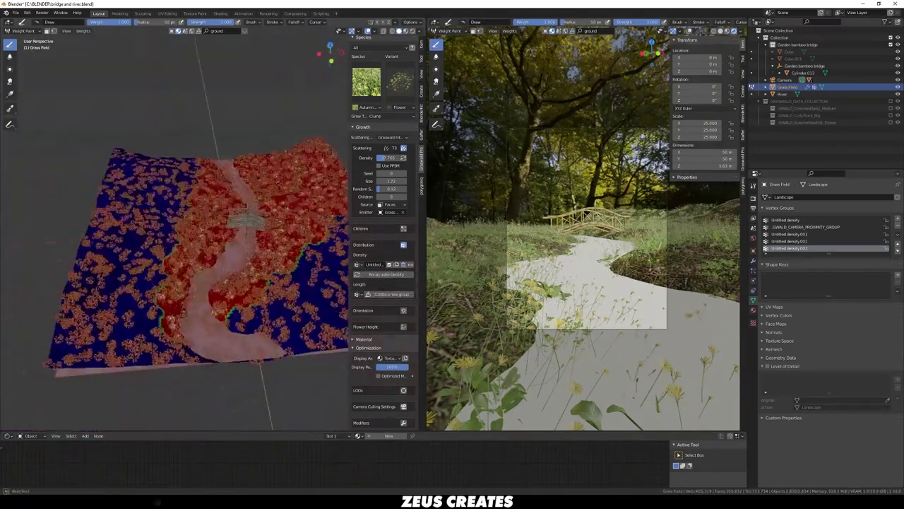
{"action": "left_click", "coordinate": [358, 265]}
{"action": "left_click", "coordinate": [369, 273]}
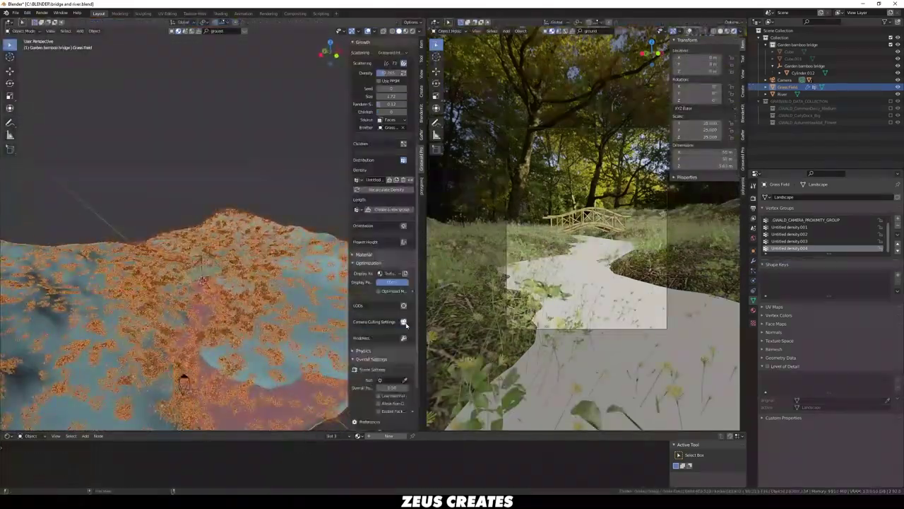
{"action": "left_click", "coordinate": [389, 334]}
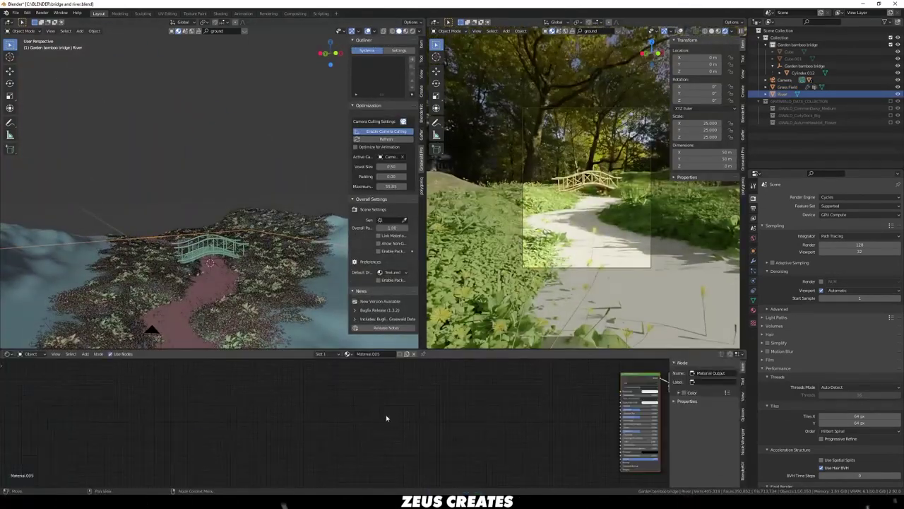
Add a Noise Texture bump to the river's glossy shader and rotate the HDRI environment.
{"action": "left_click", "coordinate": [487, 282]}
{"action": "key", "text": "shift+a"}
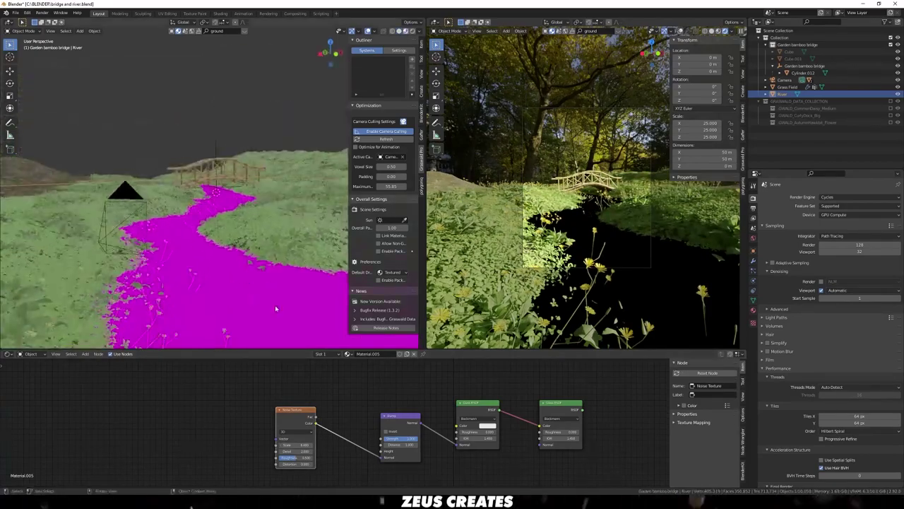
{"action": "key", "text": "shift+a"}
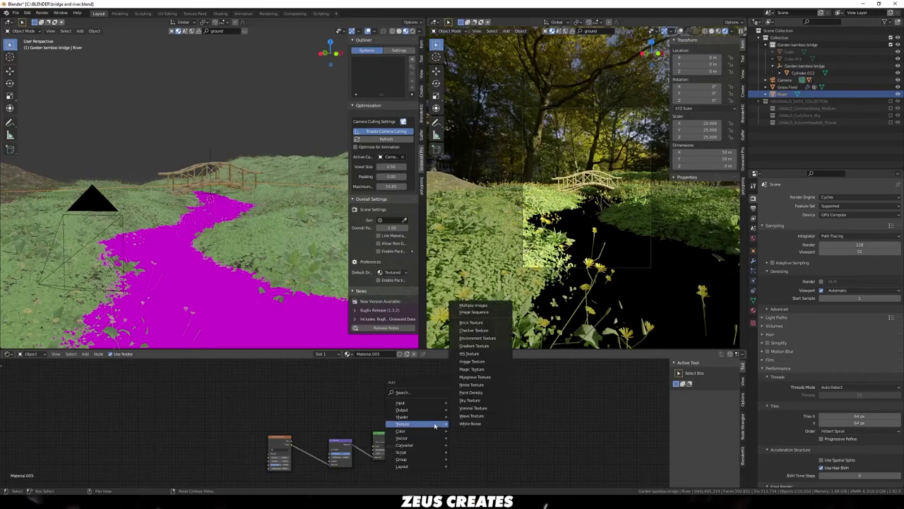
{"action": "left_click", "coordinate": [471, 384]}
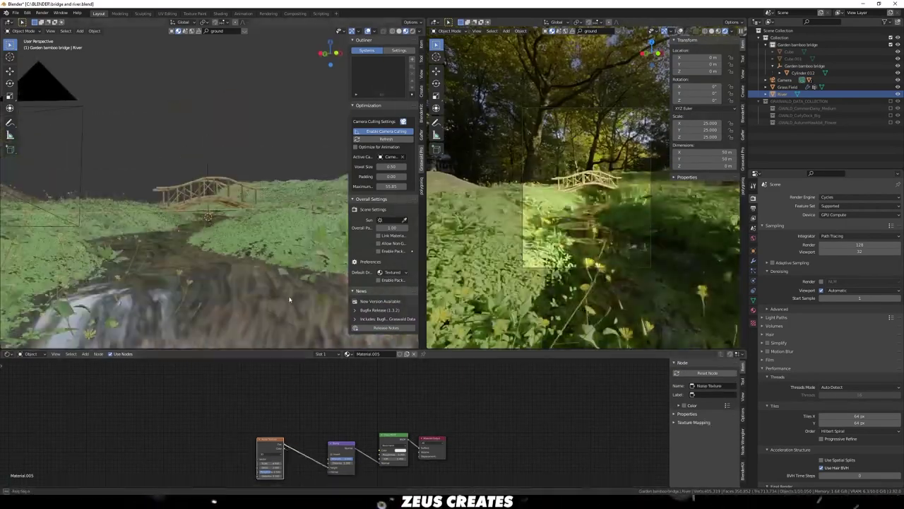
{"action": "middle_click_drag", "start_coordinate": [289, 300], "coordinate": [283, 332]}
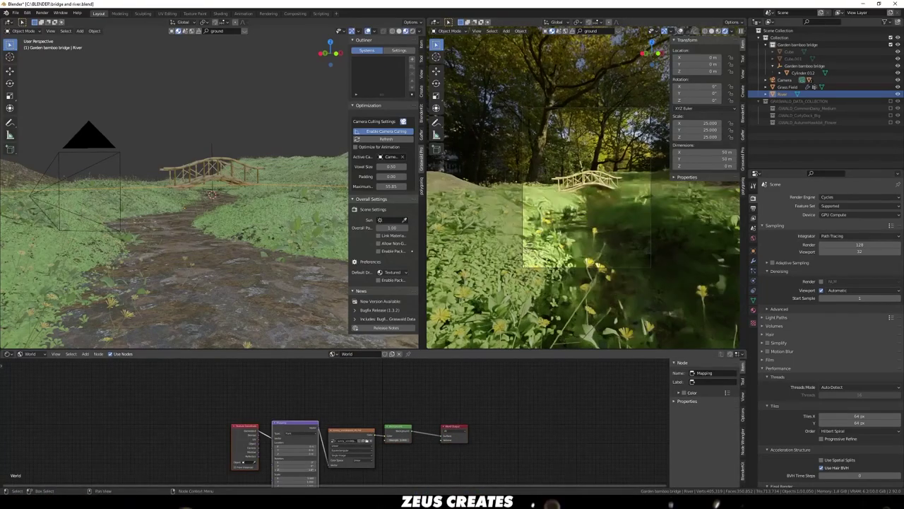
{"action": "left_click_drag", "start_coordinate": [308, 464], "coordinate": [260, 451]}
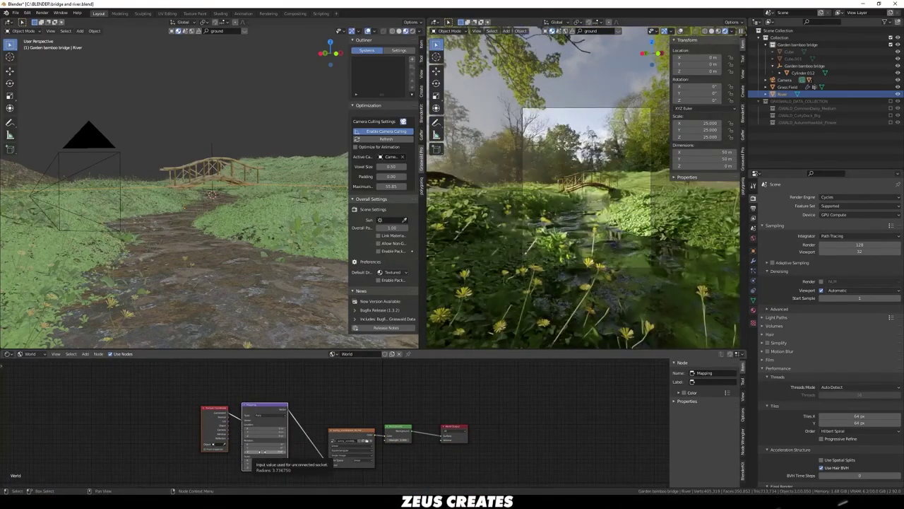
Set the Grass Field's Graswald grass Age to 0.73 and render an F12 preview.
{"action": "left_click", "coordinate": [339, 195]}
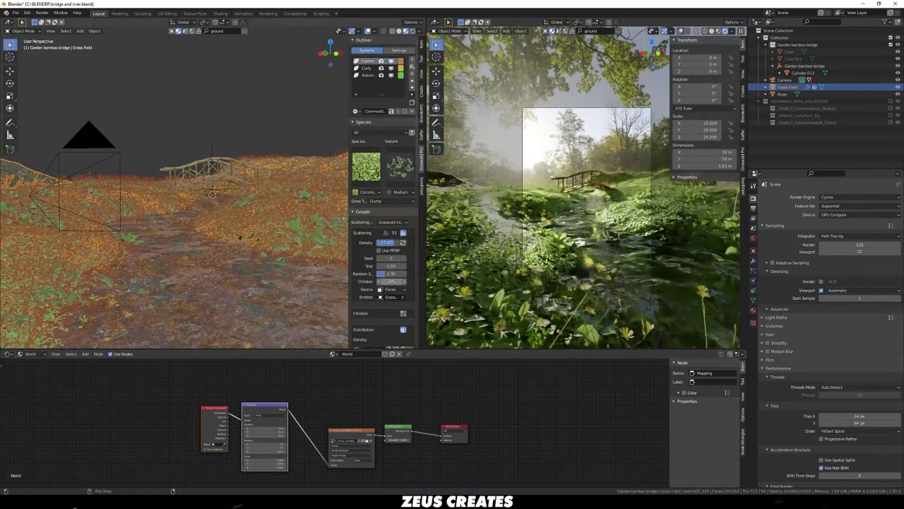
{"action": "left_click_drag", "start_coordinate": [382, 302], "coordinate": [398, 301]}
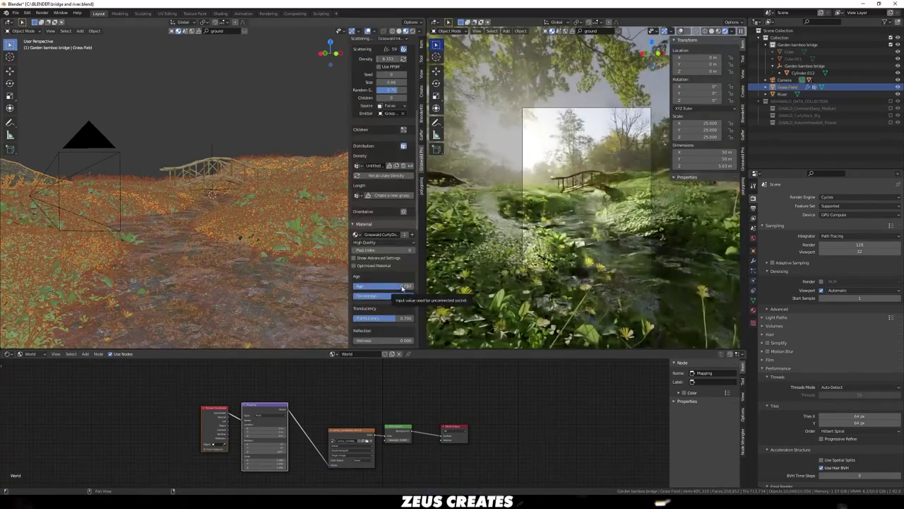
{"action": "key", "text": "F12"}
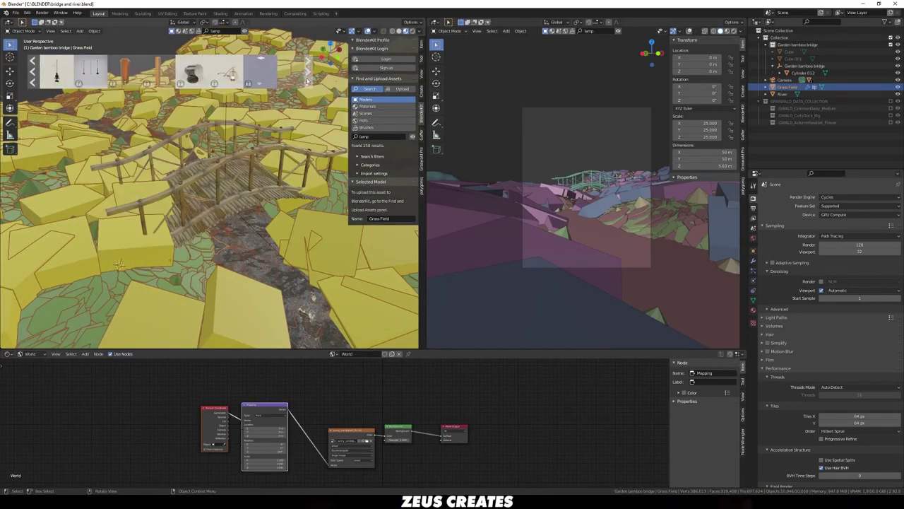
Place the Vintage Victorian Street Lamp beside the bridge plus a linked copy at the other end.
{"action": "scroll", "coordinate": [58, 77], "scroll_direction": "down", "scroll_amount": 2}
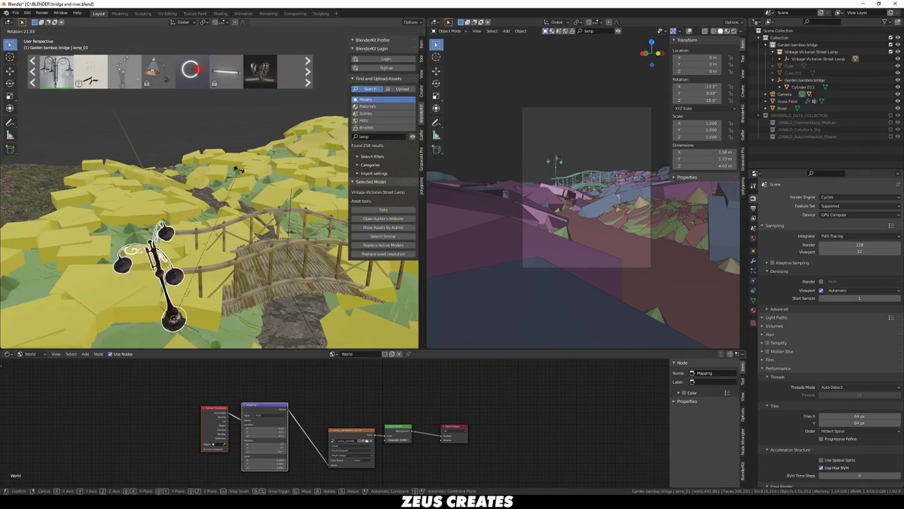
{"action": "middle_click_drag", "start_coordinate": [204, 212], "coordinate": [181, 222]}
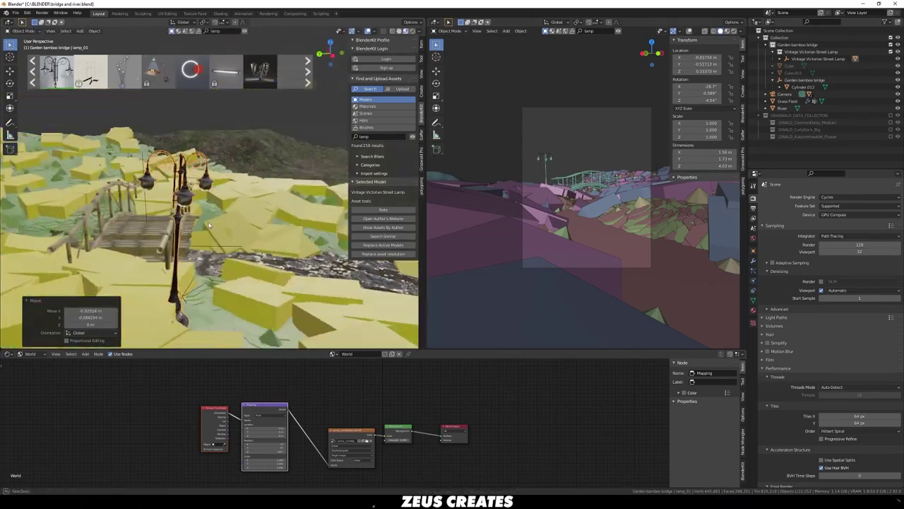
{"action": "key", "text": "alt+d"}
{"action": "left_click", "coordinate": [181, 223]}
{"action": "key", "text": "KP_7"}
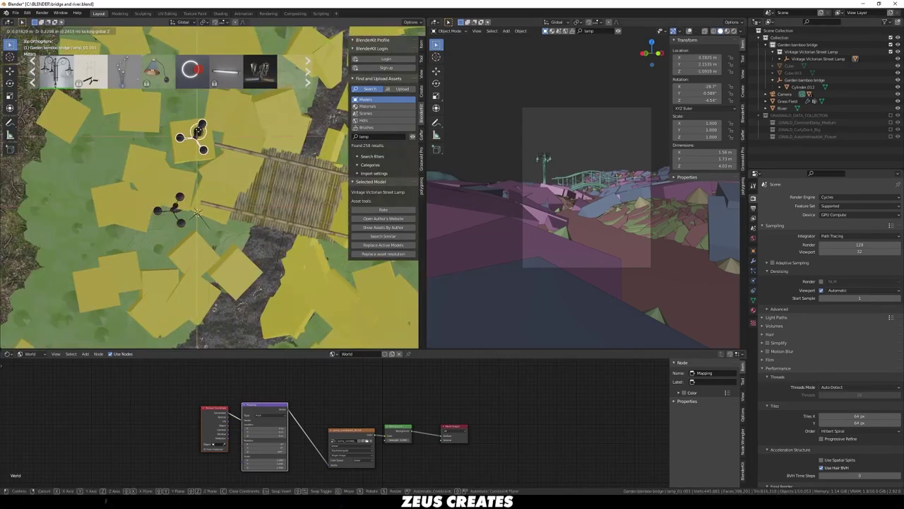
{"action": "left_click", "coordinate": [199, 131]}
{"action": "scroll", "coordinate": [170, 147], "scroll_direction": "down", "scroll_amount": 3}
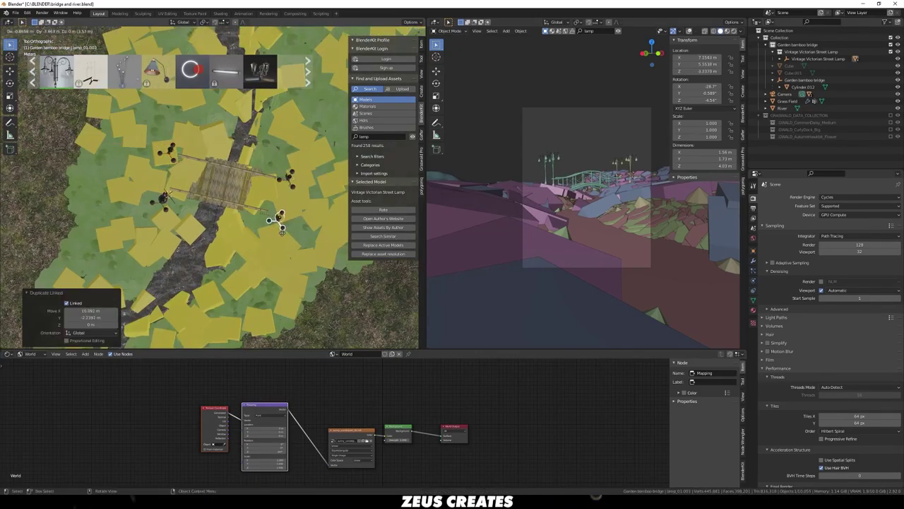
{"action": "mouse_move", "coordinate": [280, 226]}
{"action": "middle_mouse_down"}
{"action": "mouse_move", "coordinate": [268, 212]}
{"action": "mouse_move", "coordinate": [294, 203]}
{"action": "mouse_move", "coordinate": [269, 212]}
{"action": "mouse_move", "coordinate": [313, 308]}
{"action": "middle_mouse_up"}
Adjust the lamp's height, then duplicate lamp_01 moving only vertically.
{"action": "key", "text": "g"}
{"action": "key", "text": "z"}
{"action": "left_click", "coordinate": [294, 204]}
{"action": "left_click", "coordinate": [297, 233]}
{"action": "left_click", "coordinate": [281, 211]}
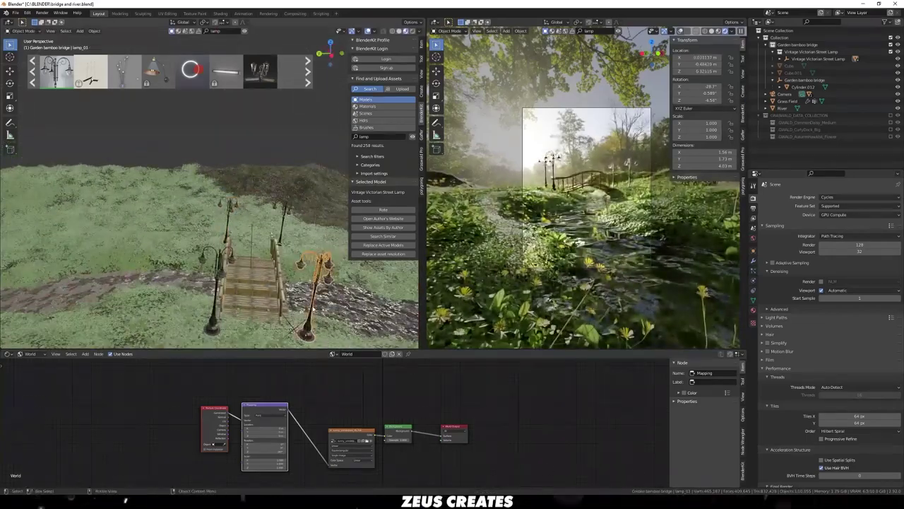
{"action": "key", "text": "shift+d"}
{"action": "key", "text": "z"}
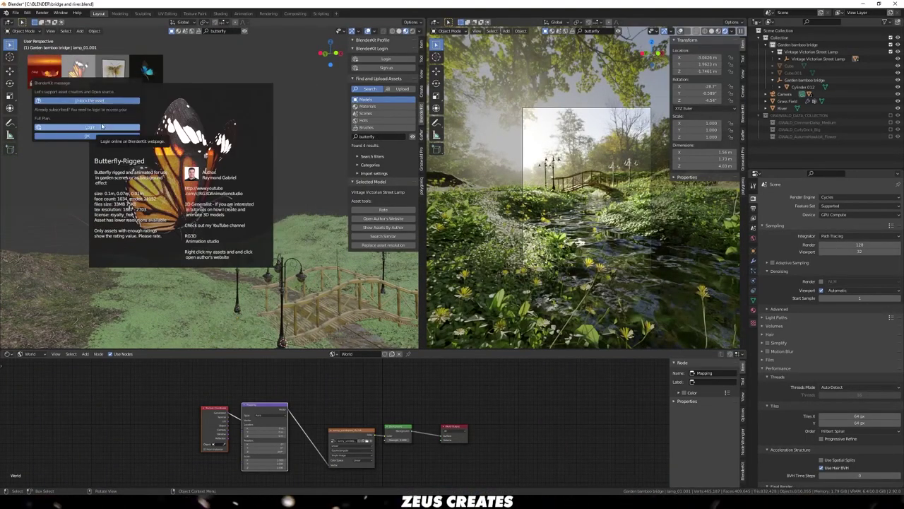
Bring the rigged butterfly asset in beside the bridge and show the timeline below.
{"action": "left_click_drag", "start_coordinate": [56, 71], "coordinate": [251, 245]}
{"action": "mouse_move", "coordinate": [250, 245]}
{"action": "middle_mouse_down"}
{"action": "mouse_move", "coordinate": [345, 254]}
{"action": "mouse_move", "coordinate": [282, 212]}
{"action": "middle_mouse_up"}
{"action": "left_click", "coordinate": [7, 353]}
{"action": "left_click", "coordinate": [53, 367]}
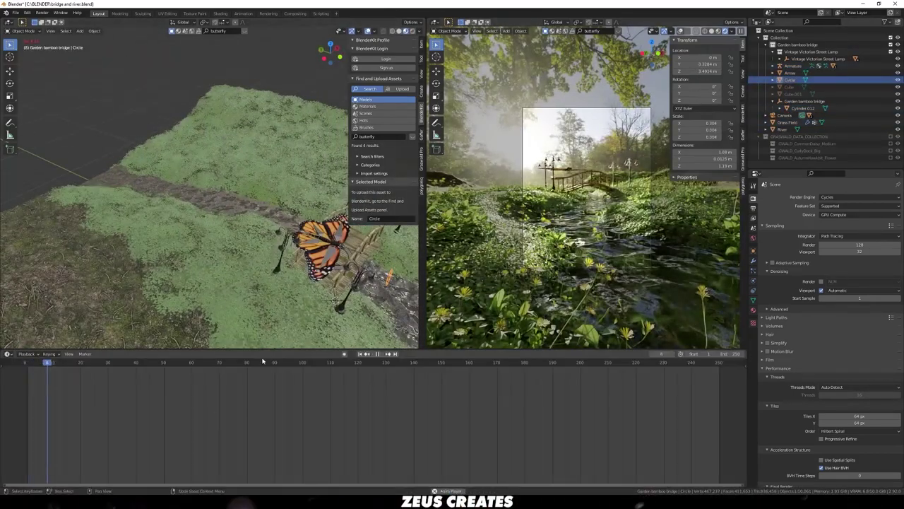
Shrink the butterfly armature and turn it 180° around Z.
{"action": "left_click", "coordinate": [790, 66]}
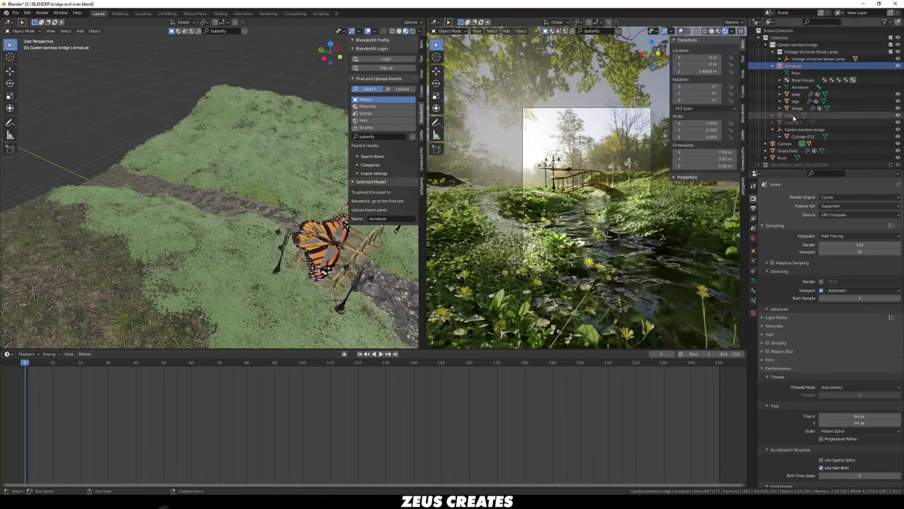
{"action": "key", "text": "s"}
{"action": "left_click", "coordinate": [224, 242]}
{"action": "key", "text": "r"}
{"action": "key", "text": "z"}
{"action": "key", "text": "1"}
{"action": "key", "text": "8"}
{"action": "key", "text": "0"}
{"action": "key", "text": "Return"}
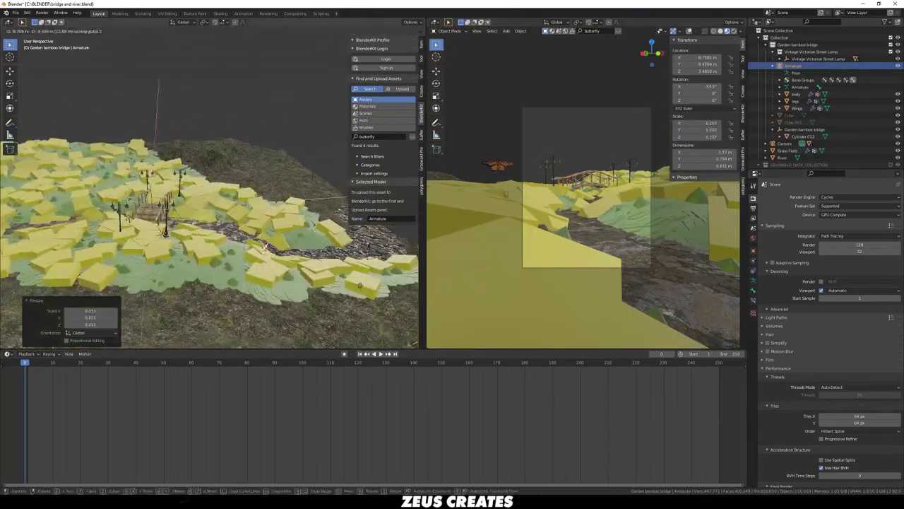
{"action": "middle_click_drag", "start_coordinate": [225, 242], "coordinate": [241, 211]}
In Pose Mode, rotate a butterfly wing bone to a new angle.
{"action": "left_click", "coordinate": [753, 291]}
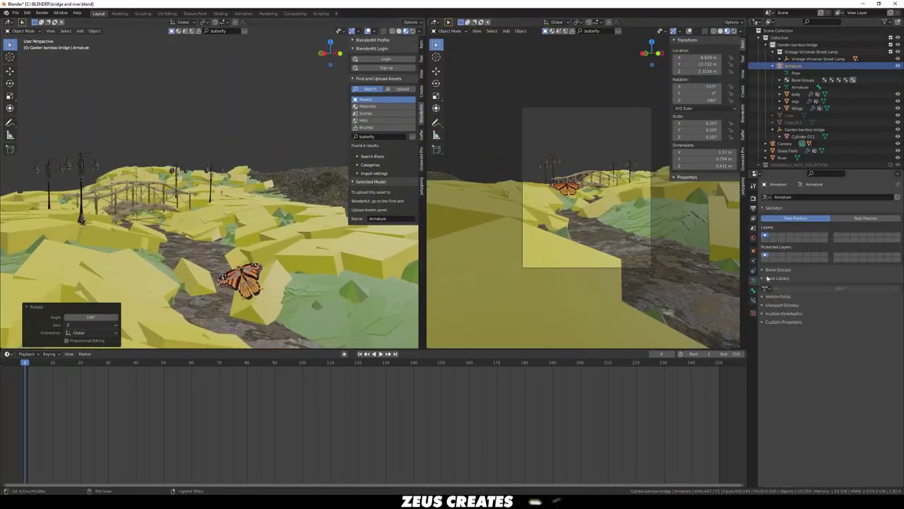
{"action": "key", "text": "ctrl+Tab"}
{"action": "middle_click_drag", "start_coordinate": [288, 260], "coordinate": [246, 315]}
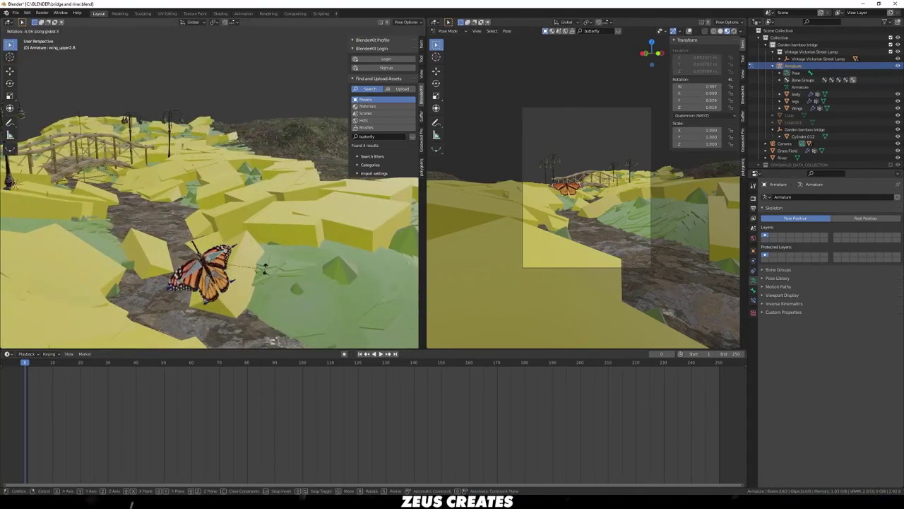
{"action": "key", "text": "r"}
{"action": "key", "text": "z"}
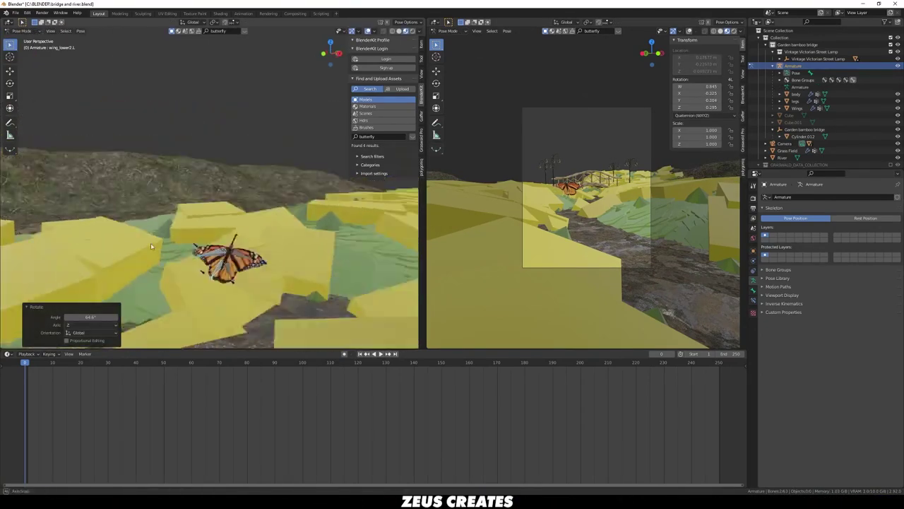
{"action": "middle_click_drag", "start_coordinate": [130, 278], "coordinate": [225, 312]}
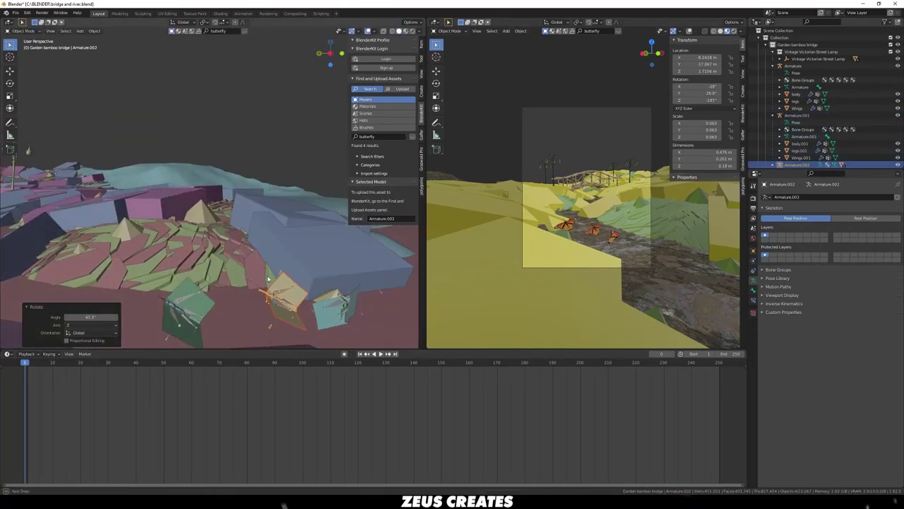
Rotate the butterfly's wing_lower2.L bone on Y and nudge the butterfly among the flowers.
{"action": "left_click", "coordinate": [262, 293]}
{"action": "key", "text": "r"}
{"action": "key", "text": "y"}
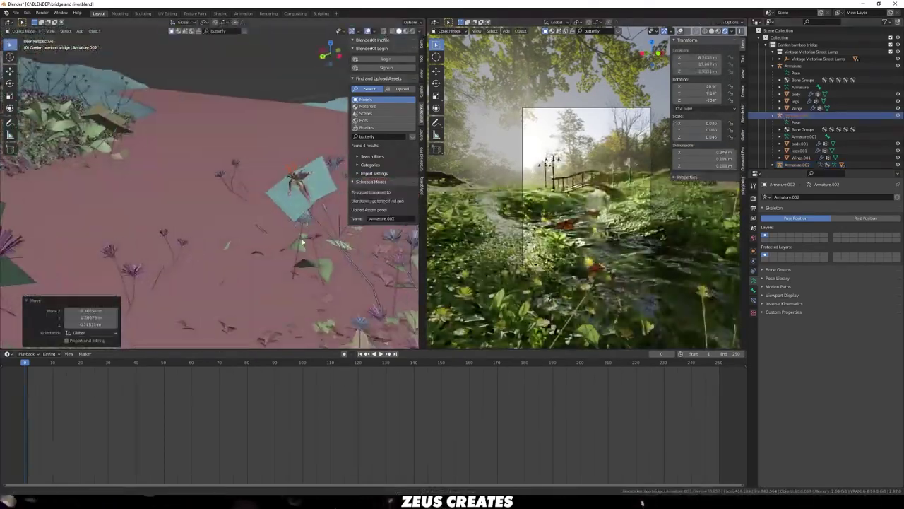
{"action": "middle_click_drag", "start_coordinate": [302, 242], "coordinate": [262, 224]}
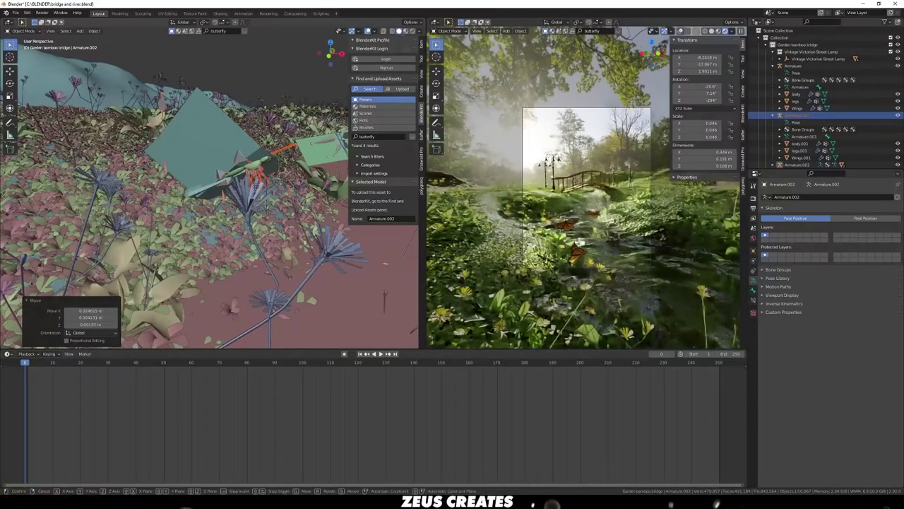
{"action": "middle_click_drag", "start_coordinate": [261, 224], "coordinate": [269, 217]}
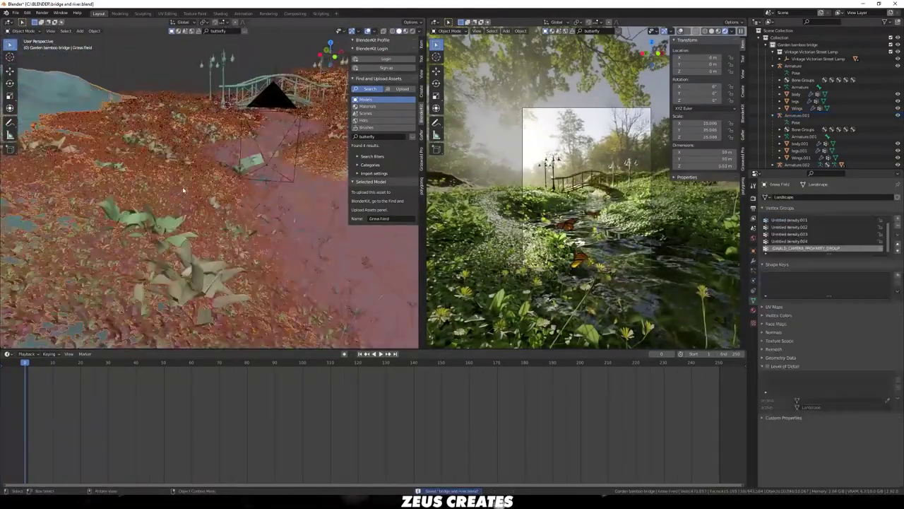
Add a new Graswald scatter layer using the Beech Leaves species.
{"action": "left_click", "coordinate": [380, 112]}
{"action": "left_click", "coordinate": [367, 167]}
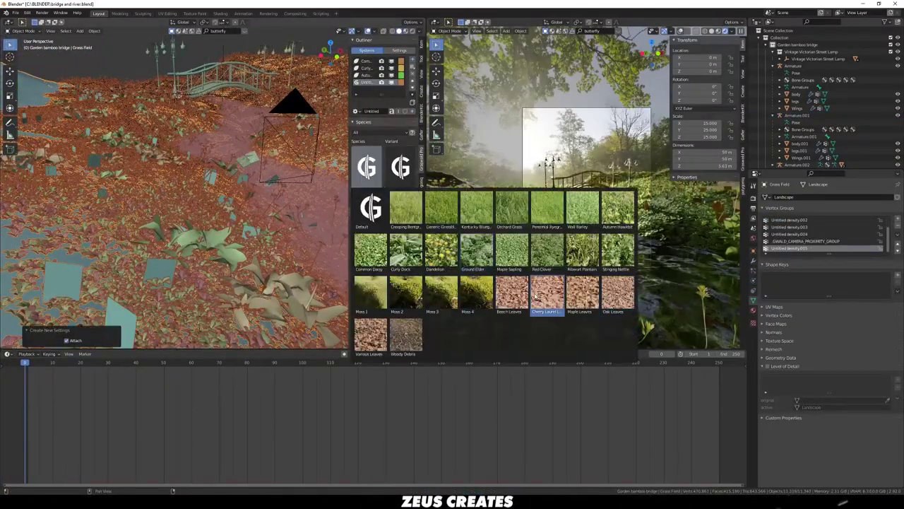
{"action": "left_click", "coordinate": [518, 292]}
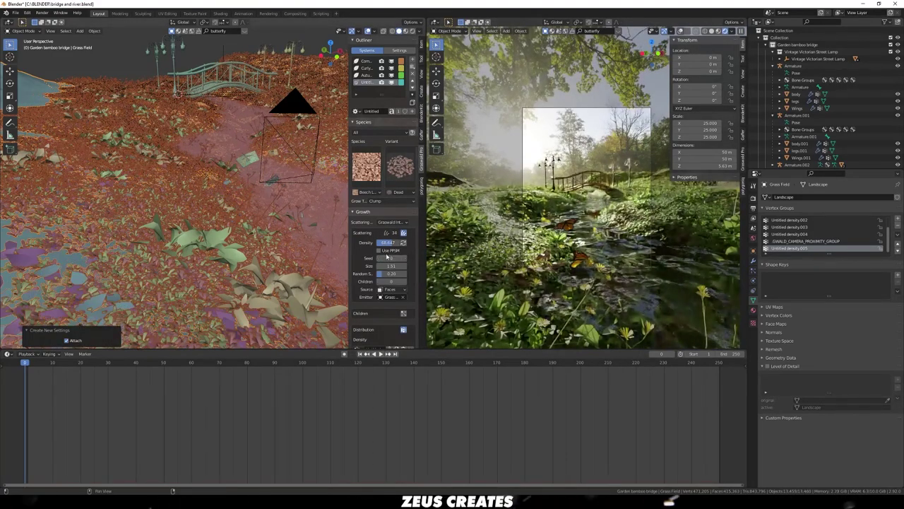
Adjust the Scale of the river's Noise Texture.
{"action": "scroll", "coordinate": [276, 226], "scroll_direction": "up", "scroll_amount": 4}
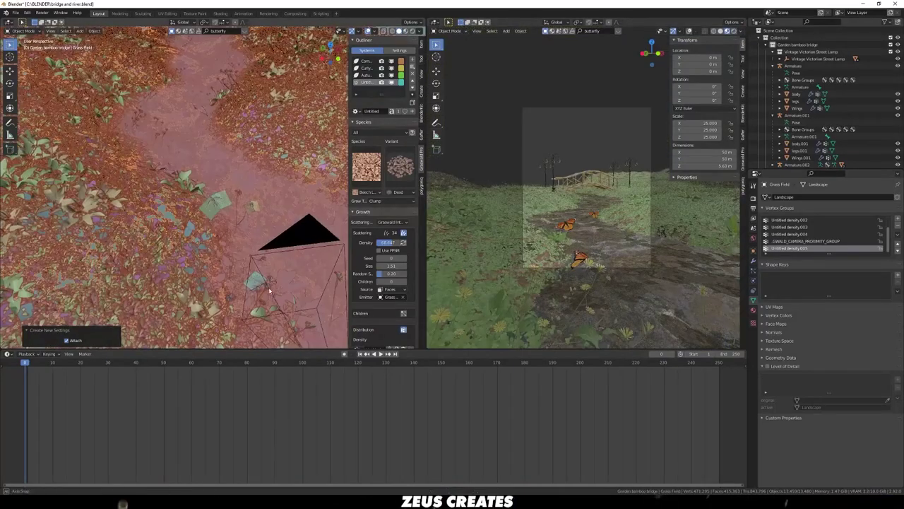
{"action": "scroll", "coordinate": [275, 226], "scroll_direction": "up", "scroll_amount": 4}
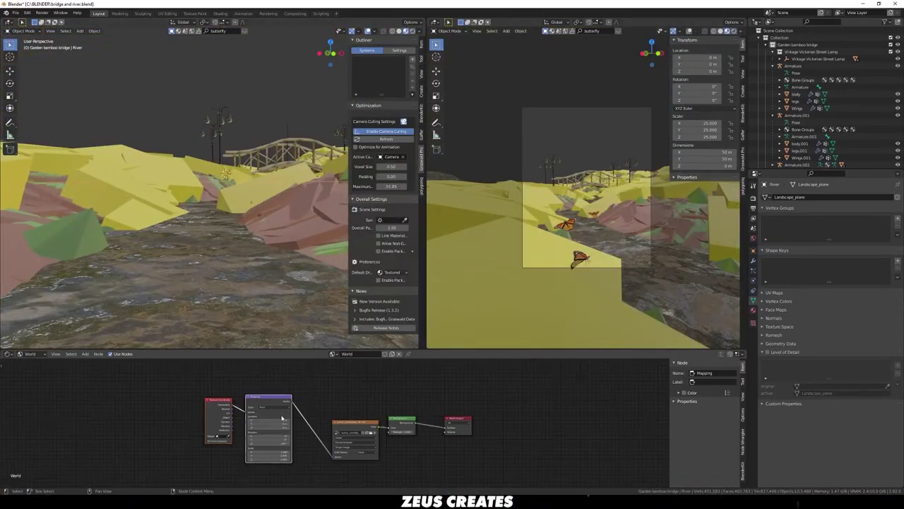
{"action": "left_click_drag", "start_coordinate": [274, 429], "coordinate": [276, 439]}
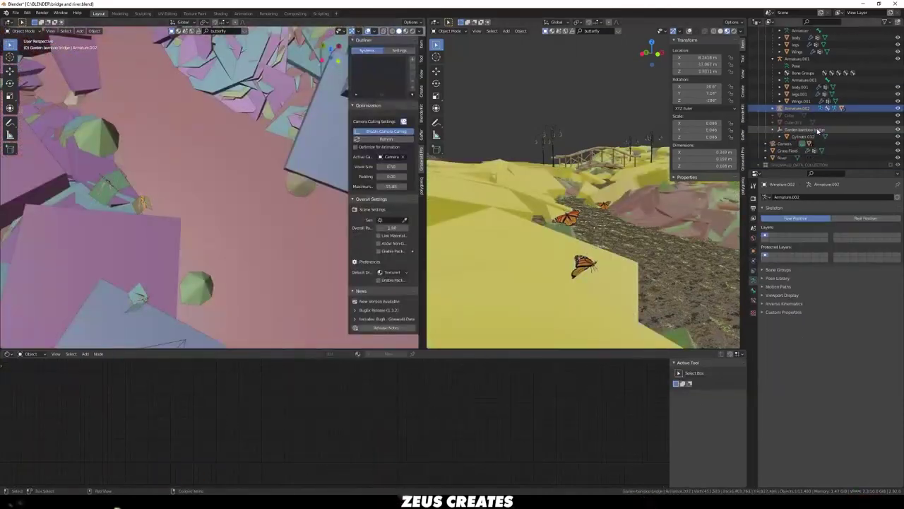
Set the particle system's Render As to Collection using the butterflies collection.
{"action": "scroll", "coordinate": [796, 164], "scroll_direction": "down", "scroll_amount": 3}
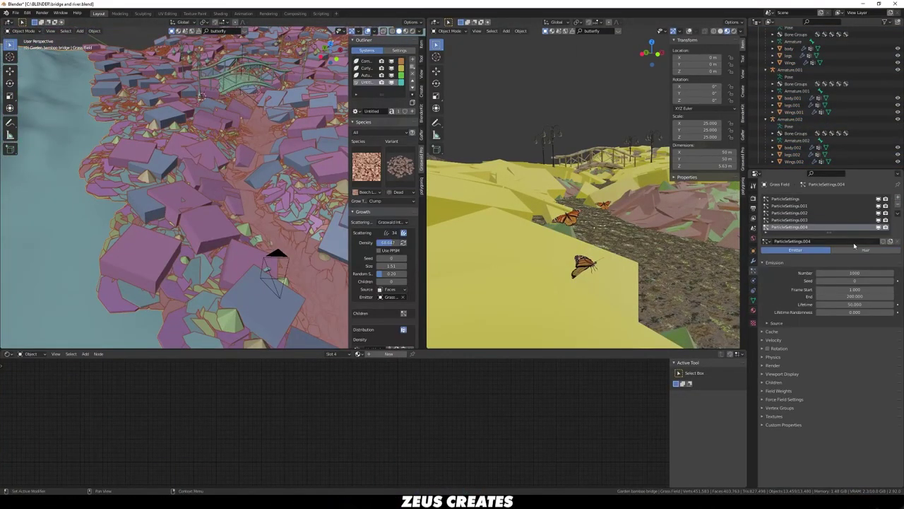
{"action": "left_click", "coordinate": [773, 365]}
{"action": "left_click", "coordinate": [855, 376]}
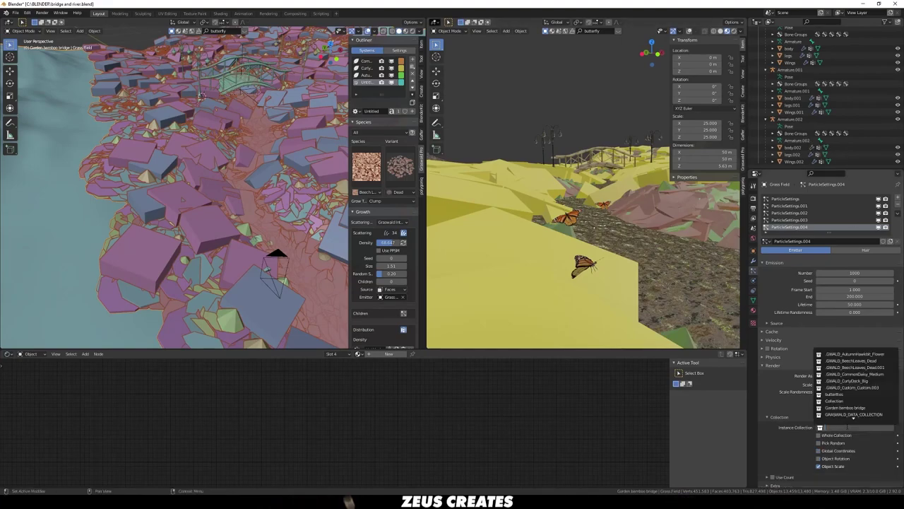
{"action": "left_click", "coordinate": [834, 394]}
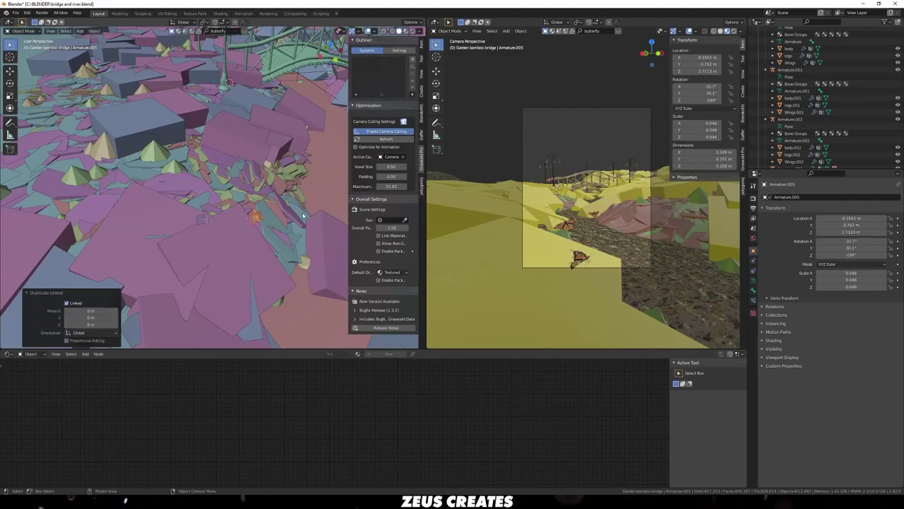
{"action": "middle_click_drag", "start_coordinate": [242, 294], "coordinate": [188, 204]}
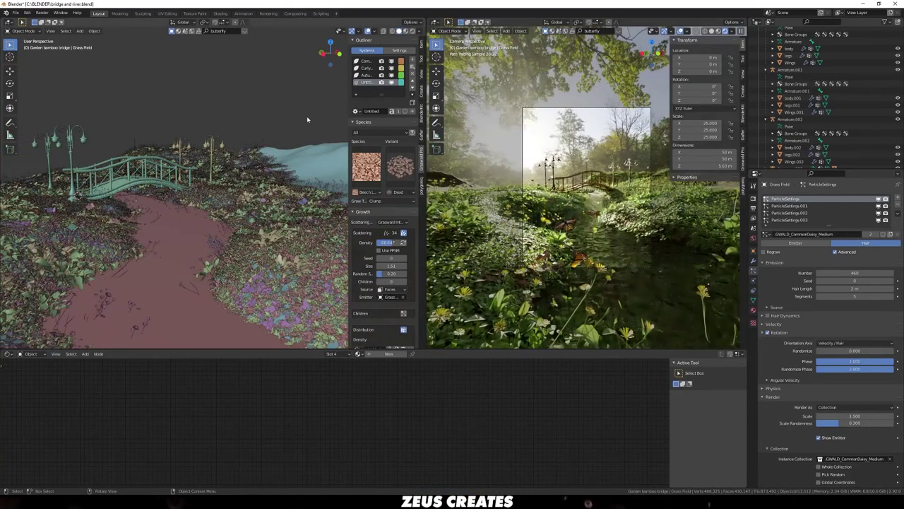
Raise the butterfly's armature slightly above the ground.
{"action": "left_click", "coordinate": [572, 226]}
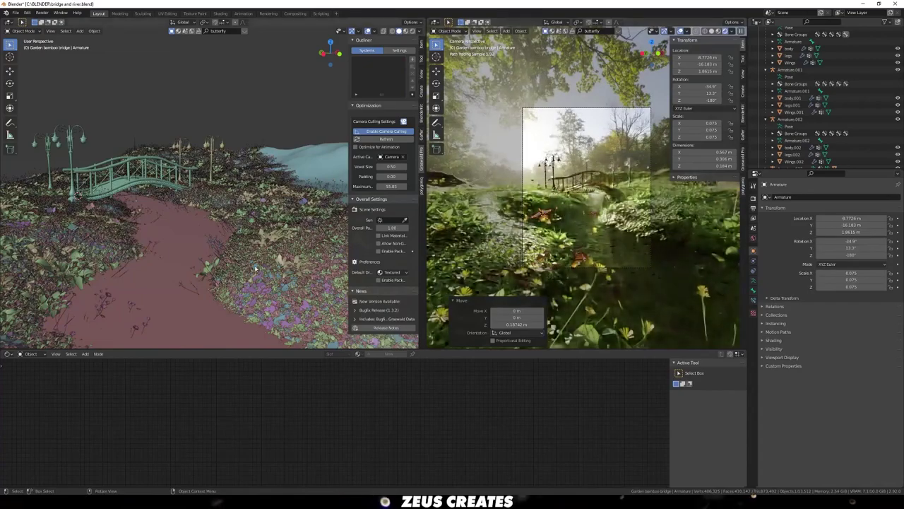
{"action": "key", "text": "KP_Decimal"}
{"action": "key", "text": "g"}
{"action": "left_click", "coordinate": [278, 71]}
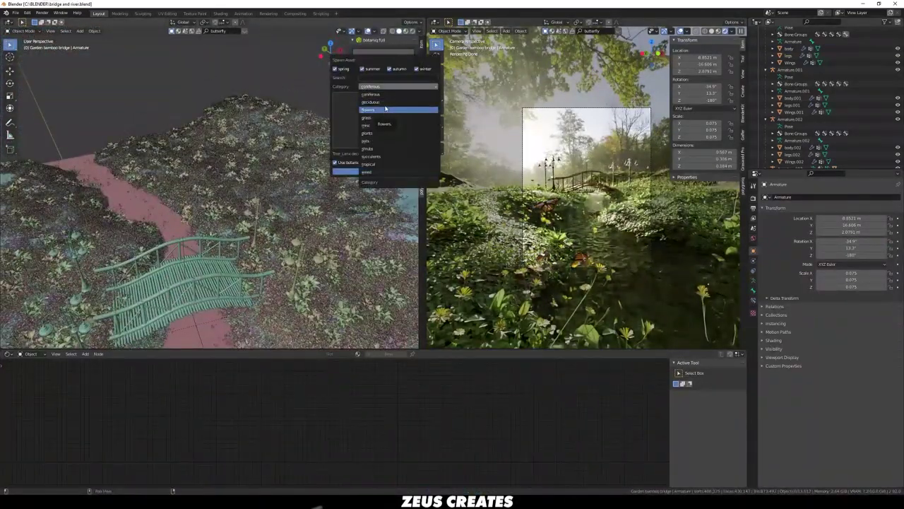
Spawn a deciduous Botaniq maple, scale it down slightly, and swap its variant.
{"action": "left_click", "coordinate": [370, 102]}
{"action": "left_click", "coordinate": [529, 171]}
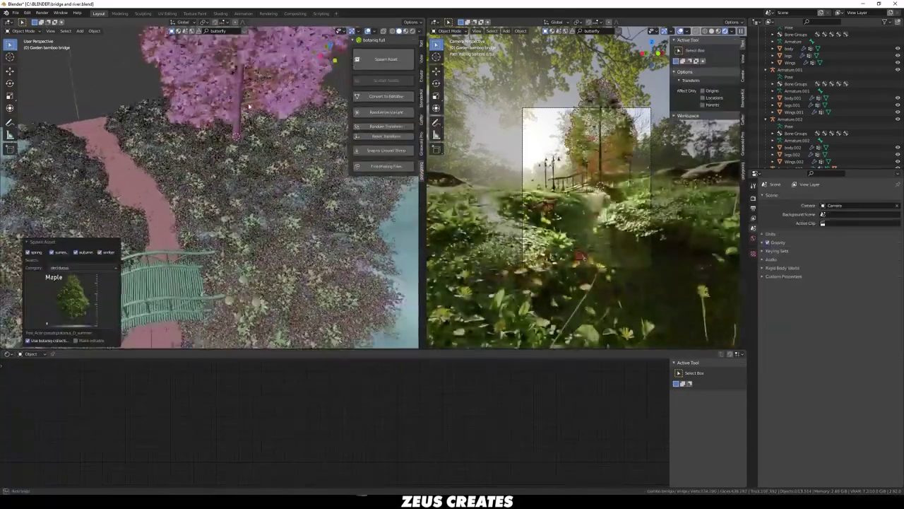
{"action": "mouse_move", "coordinate": [248, 106]}
{"action": "middle_mouse_down"}
{"action": "mouse_move", "coordinate": [212, 141]}
{"action": "mouse_move", "coordinate": [283, 155]}
{"action": "mouse_move", "coordinate": [325, 212]}
{"action": "middle_mouse_up"}
{"action": "key", "text": "s"}
{"action": "left_click", "coordinate": [226, 134]}
{"action": "left_click", "coordinate": [384, 112]}
Spawn an autumn birch, resize it, slide it along the ground, and test-render.
{"action": "left_click", "coordinate": [386, 59]}
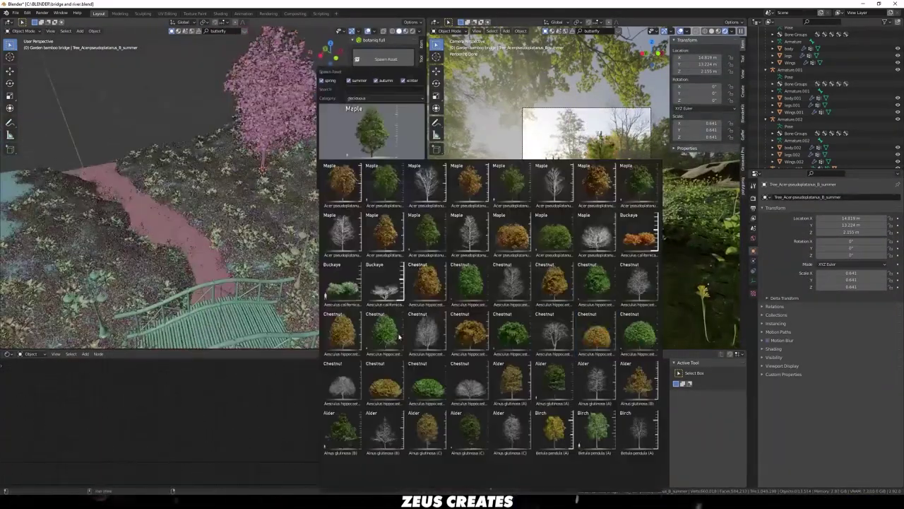
{"action": "left_click", "coordinate": [553, 426]}
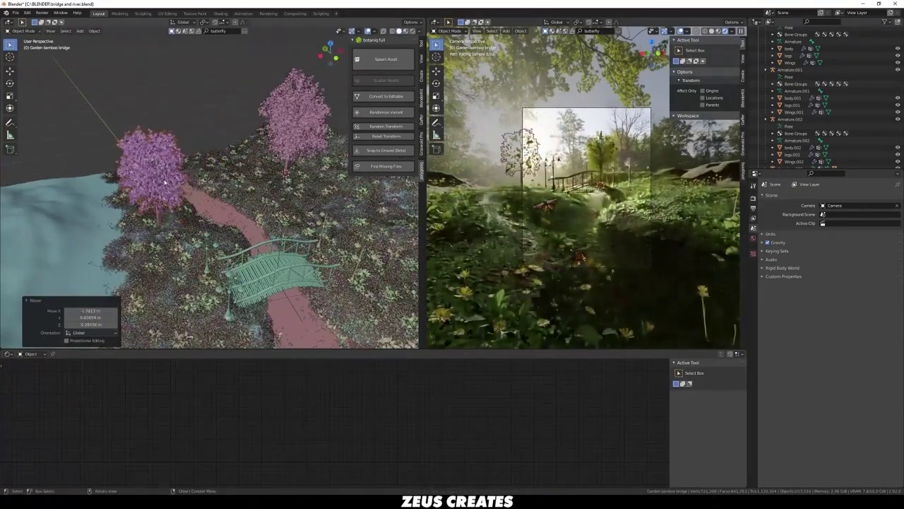
{"action": "key", "text": "s"}
{"action": "left_click", "coordinate": [53, 55]}
{"action": "key", "text": "g"}
{"action": "middle_click_drag", "start_coordinate": [211, 176], "coordinate": [41, 149]}
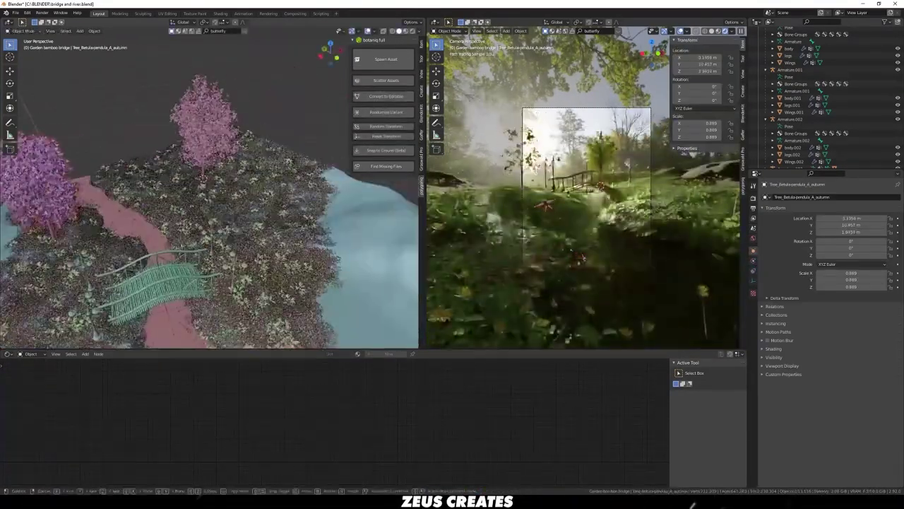
{"action": "key", "text": "shift+z"}
{"action": "left_click", "coordinate": [118, 125]}
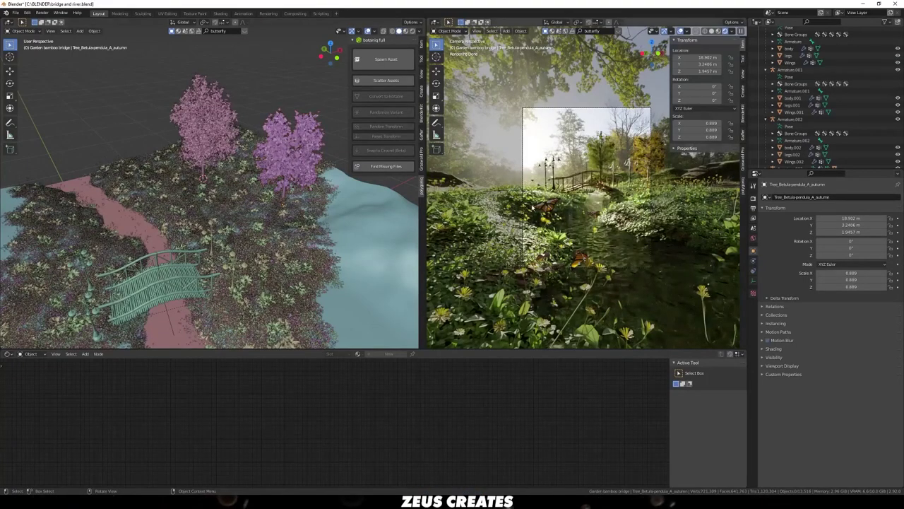
{"action": "key", "text": "F12"}
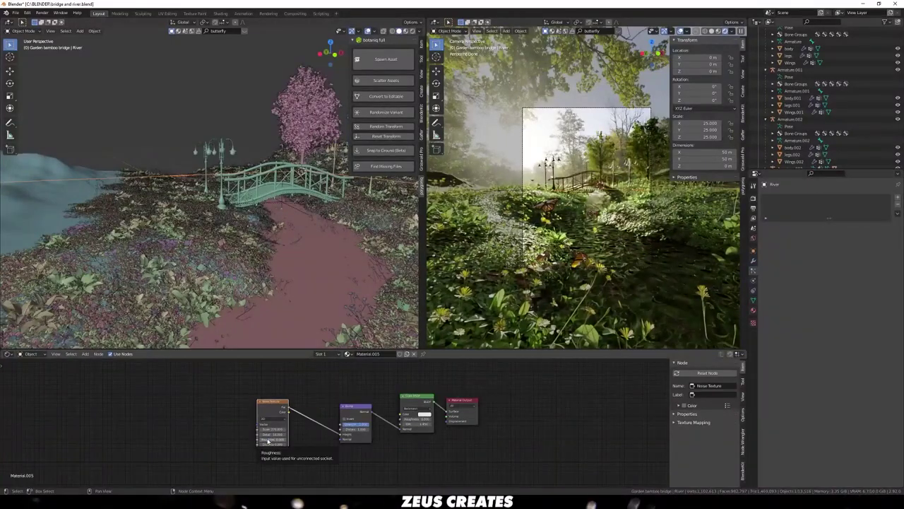
Adjust the river material's roughness, set camera focal length to 40 mm, and render.
{"action": "left_click_drag", "start_coordinate": [268, 442], "coordinate": [268, 441]}
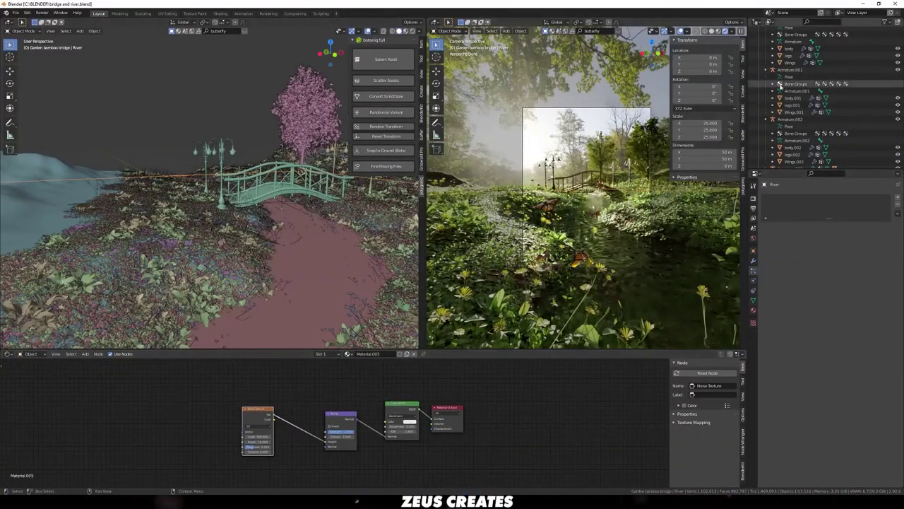
{"action": "type", "text": "40"}
{"action": "key", "text": "Return"}
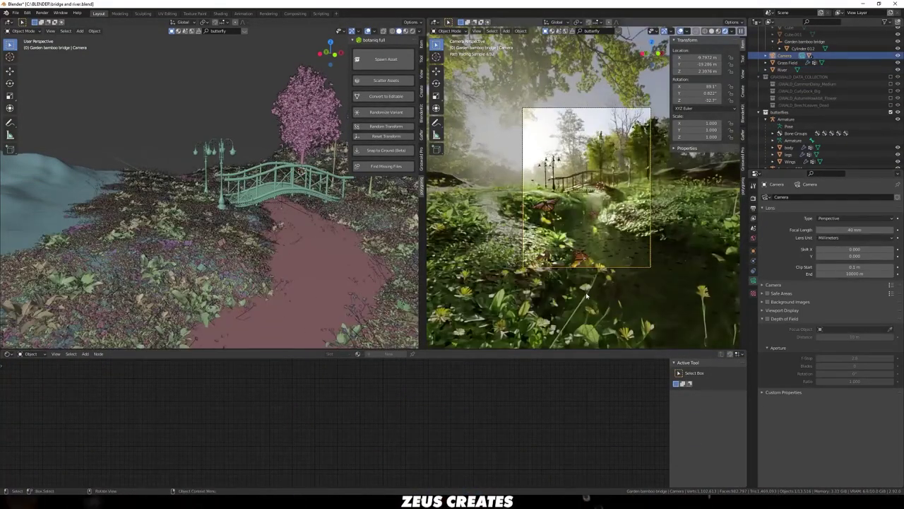
{"action": "key", "text": "F12"}
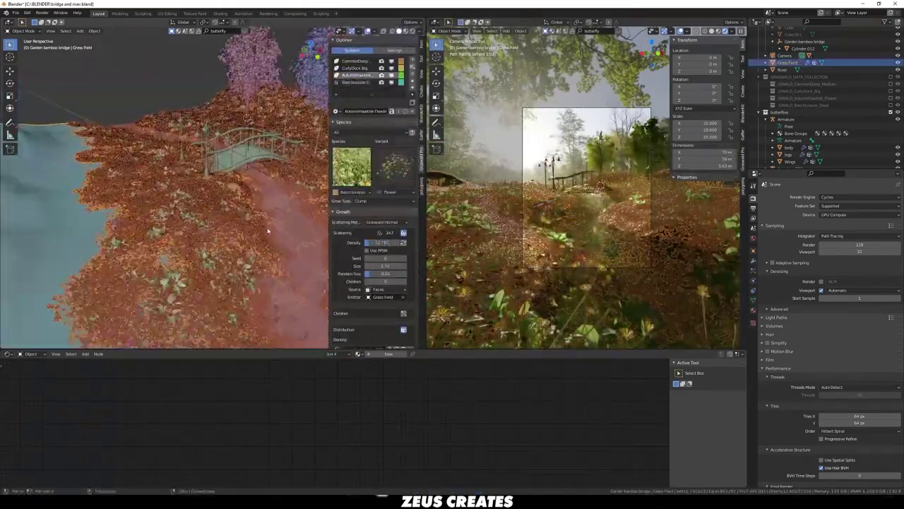
Assign the density vertex group to the Graswald scatter, check its weights, and save.
{"action": "left_click", "coordinate": [338, 278]}
{"action": "left_click", "coordinate": [393, 279]}
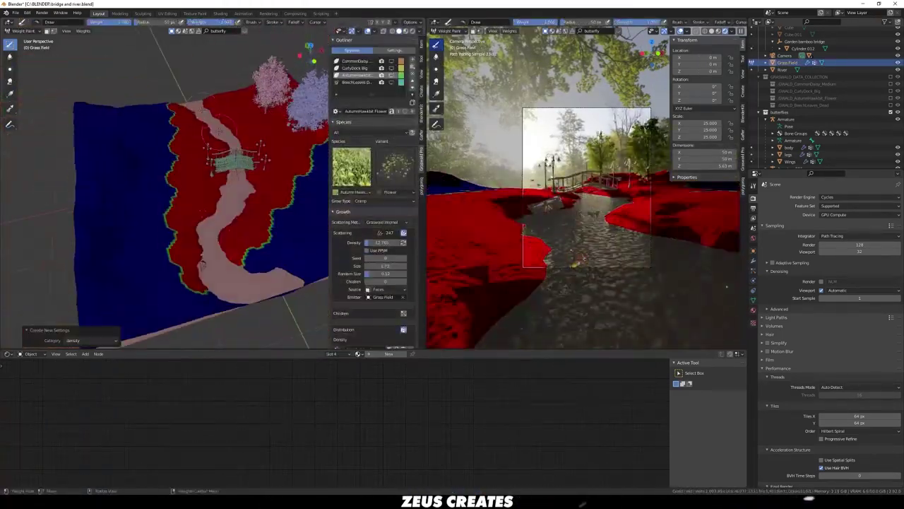
{"action": "scroll", "coordinate": [222, 220], "scroll_direction": "up", "scroll_amount": 3}
{"action": "scroll", "coordinate": [374, 212], "scroll_direction": "down", "scroll_amount": 5}
{"action": "middle_click_drag", "start_coordinate": [233, 212], "coordinate": [233, 232]}
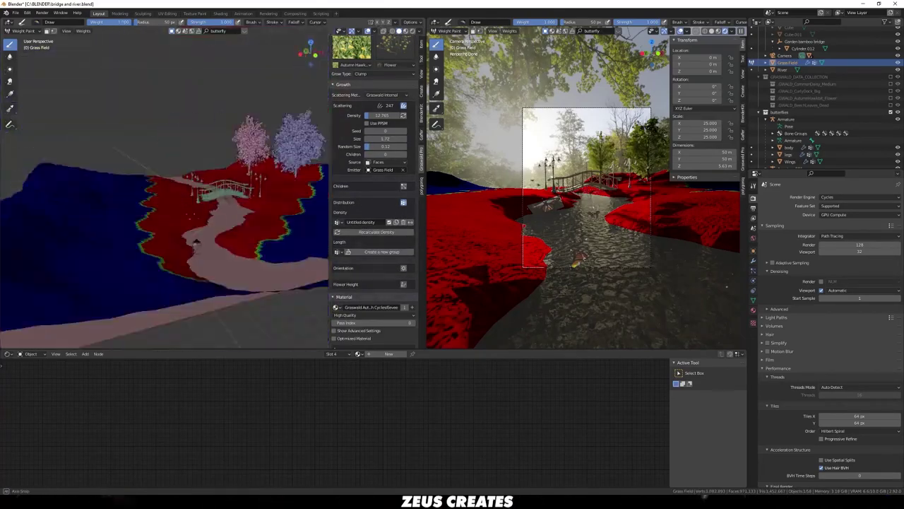
{"action": "scroll", "coordinate": [233, 232], "scroll_direction": "up", "scroll_amount": 2}
{"action": "key", "text": "ctrl+Tab"}
{"action": "key", "text": "ctrl+s"}
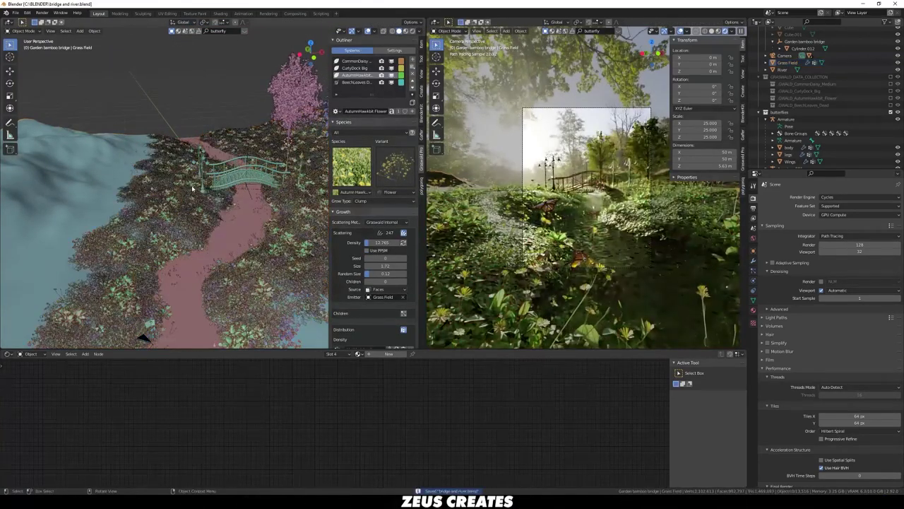
Change the scatter seed, select the Armature.009 butterfly, and render the camera view.
{"action": "left_click", "coordinate": [404, 259]}
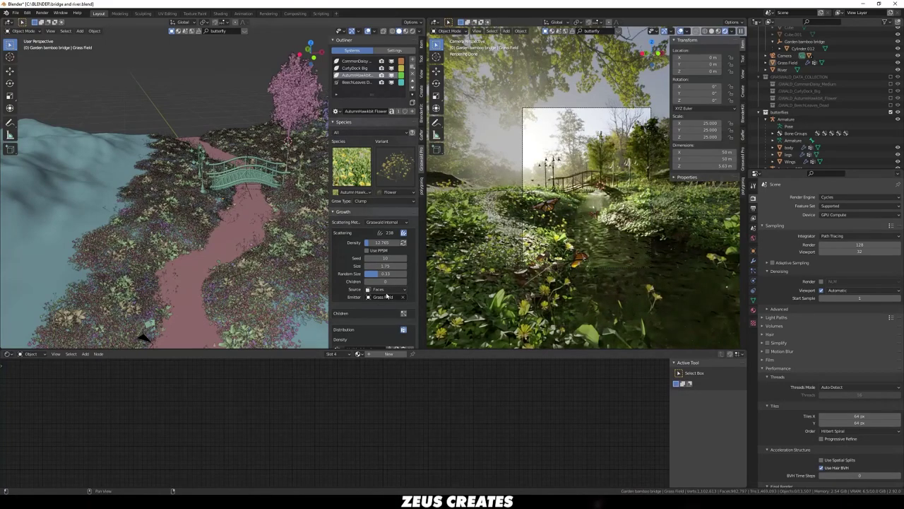
{"action": "scroll", "coordinate": [813, 105], "scroll_direction": "down", "scroll_amount": 5}
{"action": "left_click", "coordinate": [790, 112]}
{"action": "key", "text": "F12"}
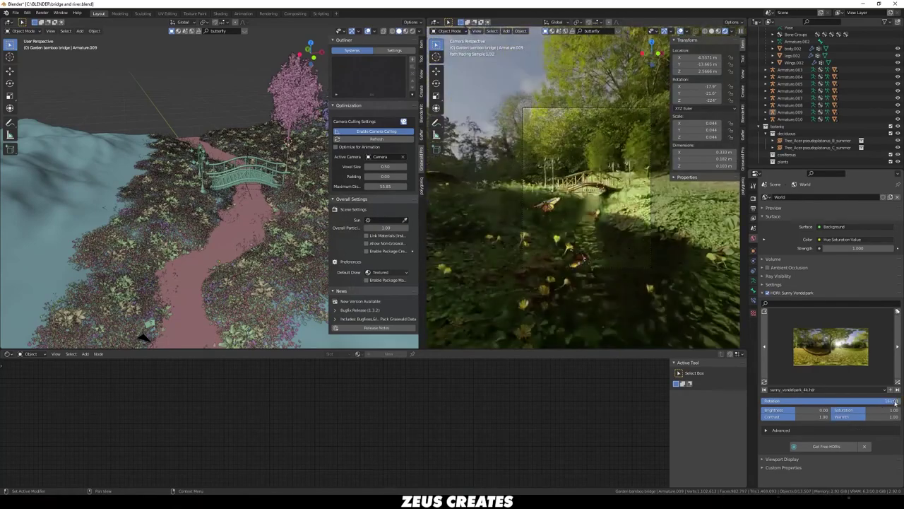
Rotate the HDRI, lower world Strength to 0.614, and render the camera view.
{"action": "left_click_drag", "start_coordinate": [862, 400], "coordinate": [792, 400]}
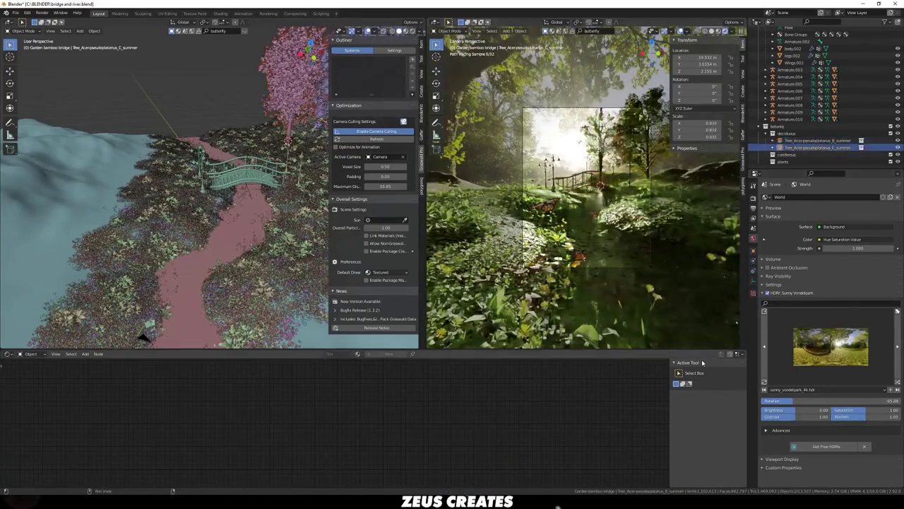
{"action": "left_click_drag", "start_coordinate": [794, 409], "coordinate": [784, 410]}
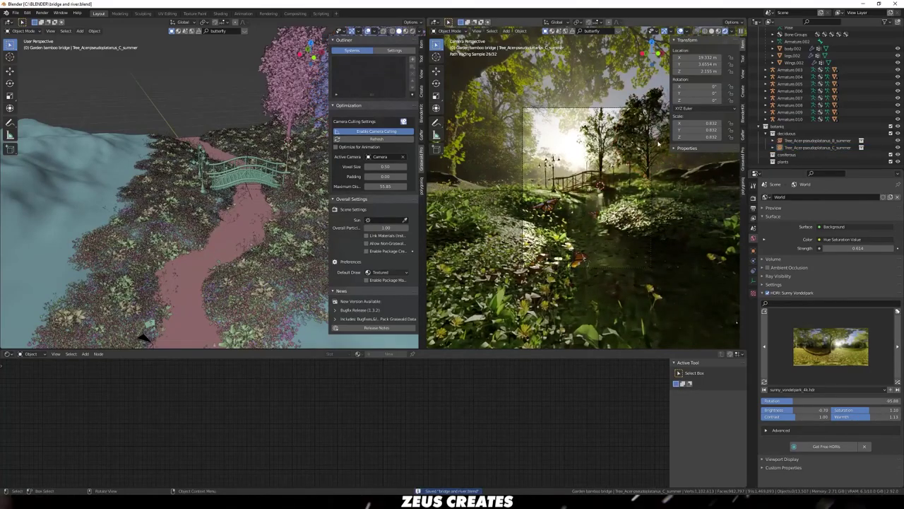
{"action": "key", "text": "F12"}
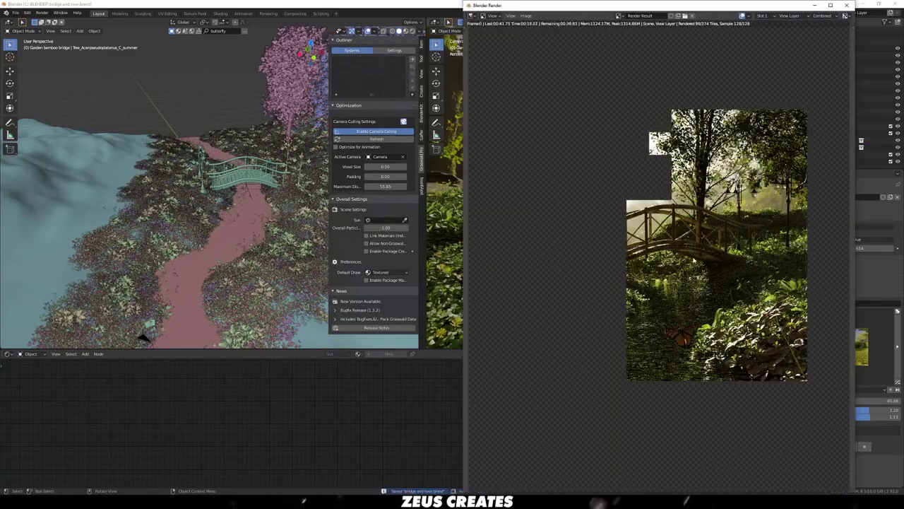
Review the finished bridge render, close it, reopen it with F11, and close it again.
{"action": "scroll", "coordinate": [698, 279], "scroll_direction": "down", "scroll_amount": 1}
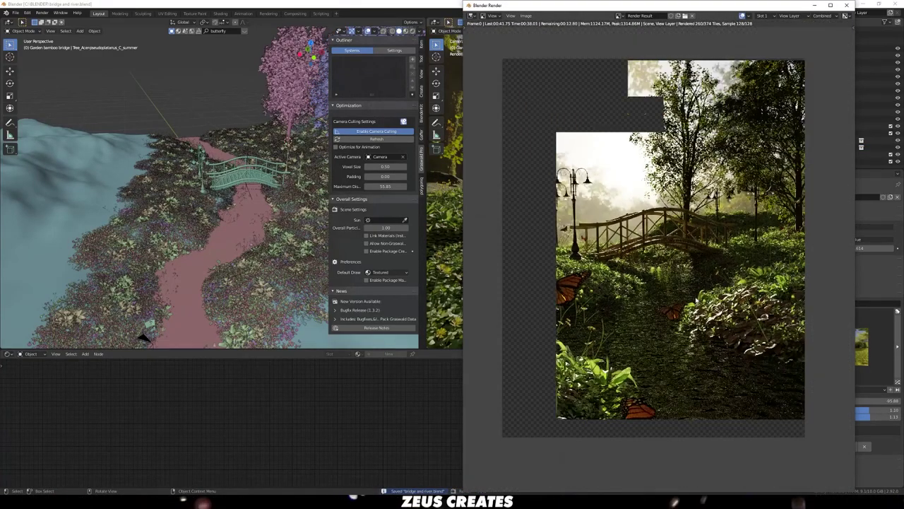
{"action": "scroll", "coordinate": [696, 287], "scroll_direction": "up", "scroll_amount": 2}
{"action": "scroll", "coordinate": [696, 287], "scroll_direction": "down", "scroll_amount": 3}
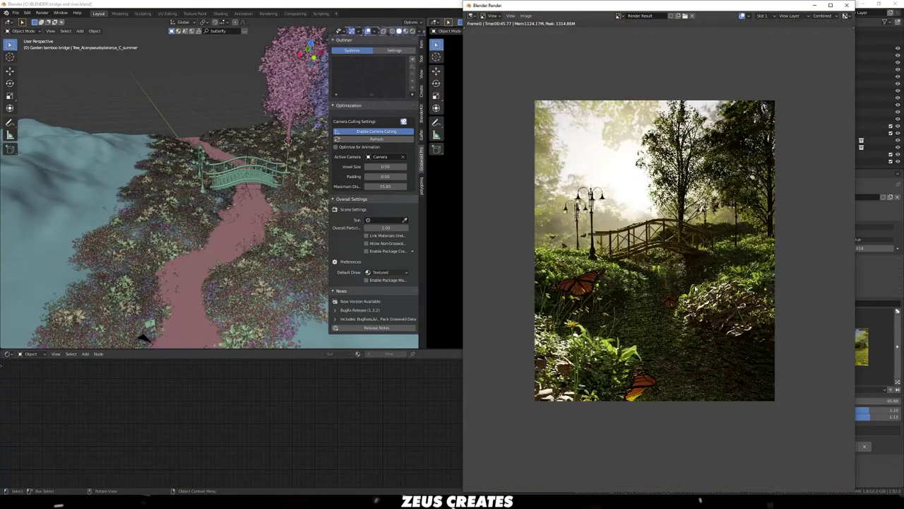
{"action": "scroll", "coordinate": [696, 287], "scroll_direction": "up", "scroll_amount": 1}
{"action": "key", "text": "Escape"}
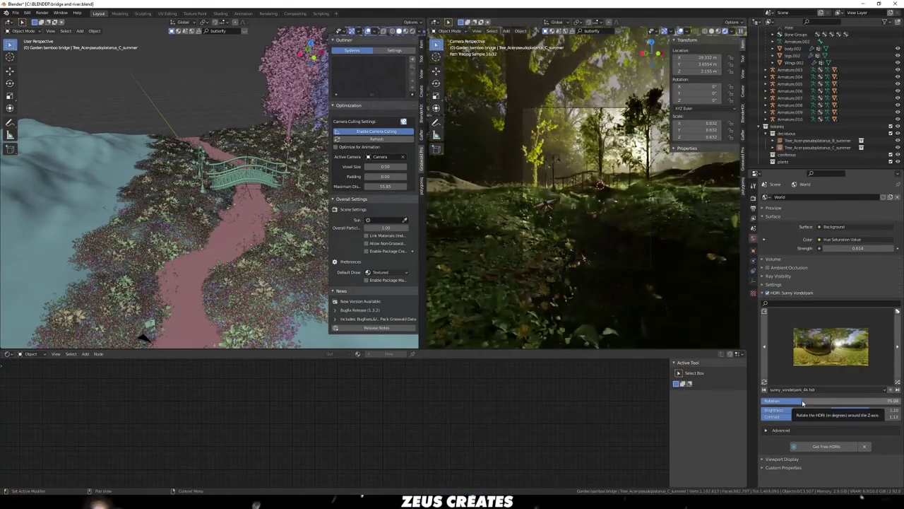
{"action": "key", "text": "F11"}
{"action": "scroll", "coordinate": [424, 255], "scroll_direction": "down", "scroll_amount": 2}
{"action": "scroll", "coordinate": [424, 254], "scroll_direction": "down", "scroll_amount": 1}
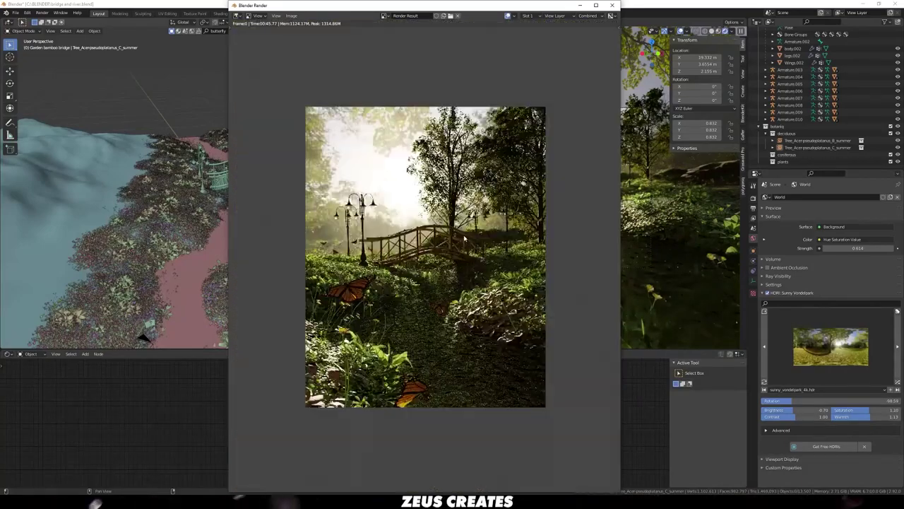
{"action": "key", "text": "Escape"}
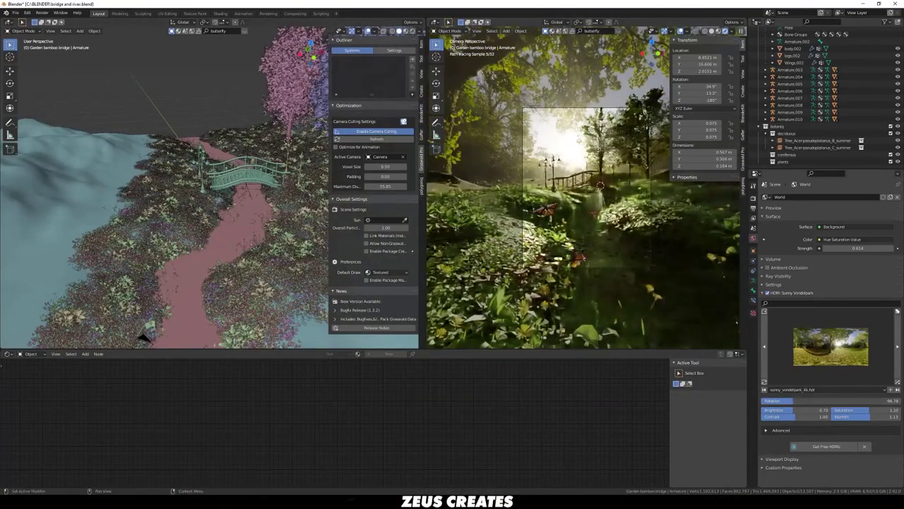
Render the forest scene again with F12.
{"action": "key", "text": "F12"}
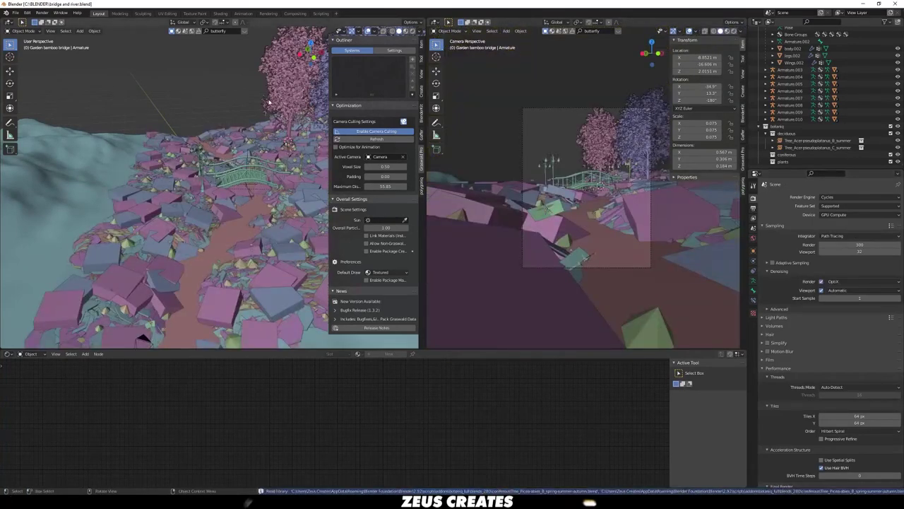